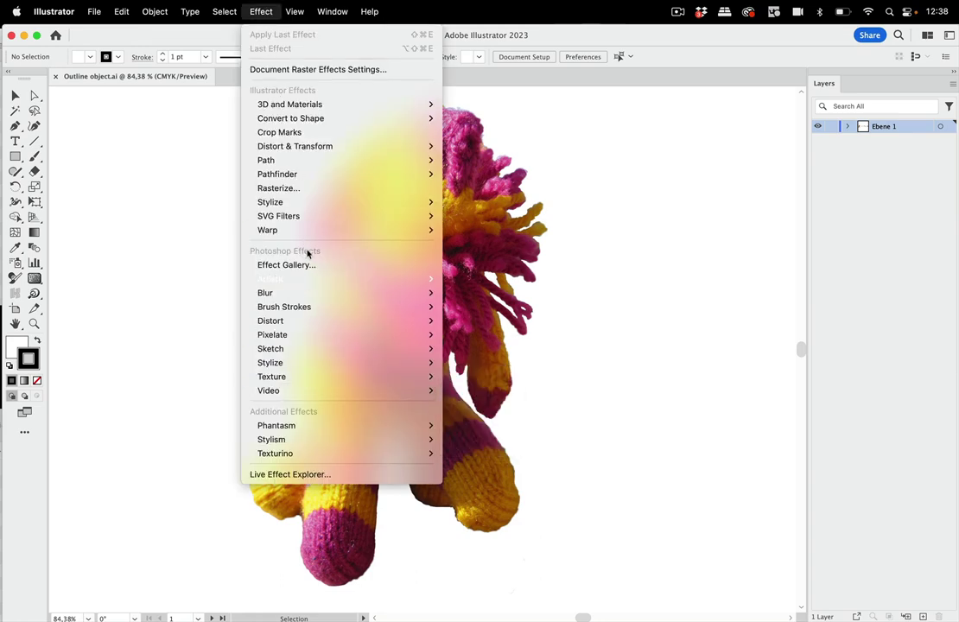
# - Try the Outline Stroke path effect from the Effect menu
pyautogui.click(260, 12)
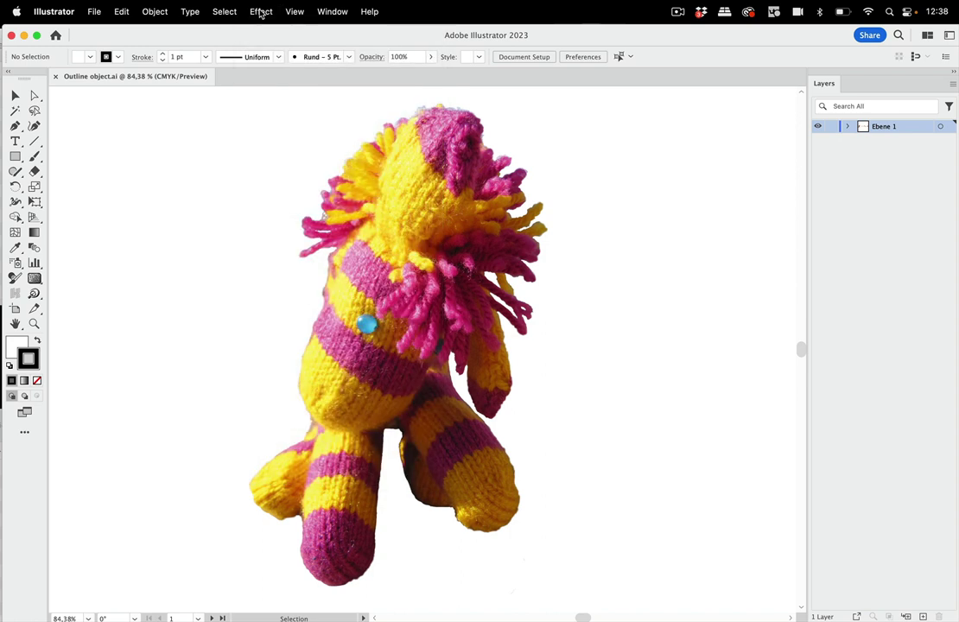
pyautogui.click(260, 12)
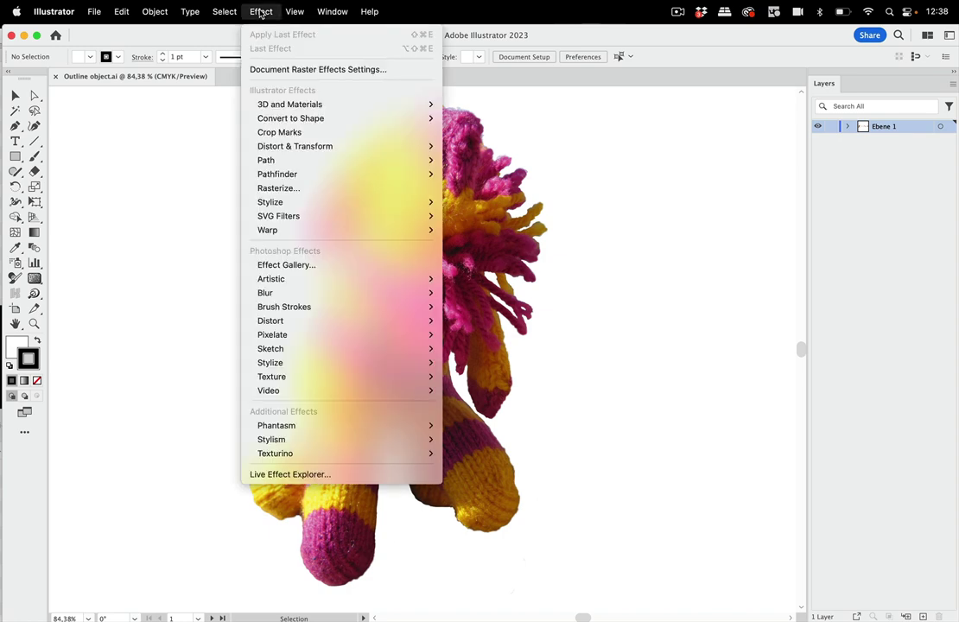
pyautogui.moveTo(304, 159)
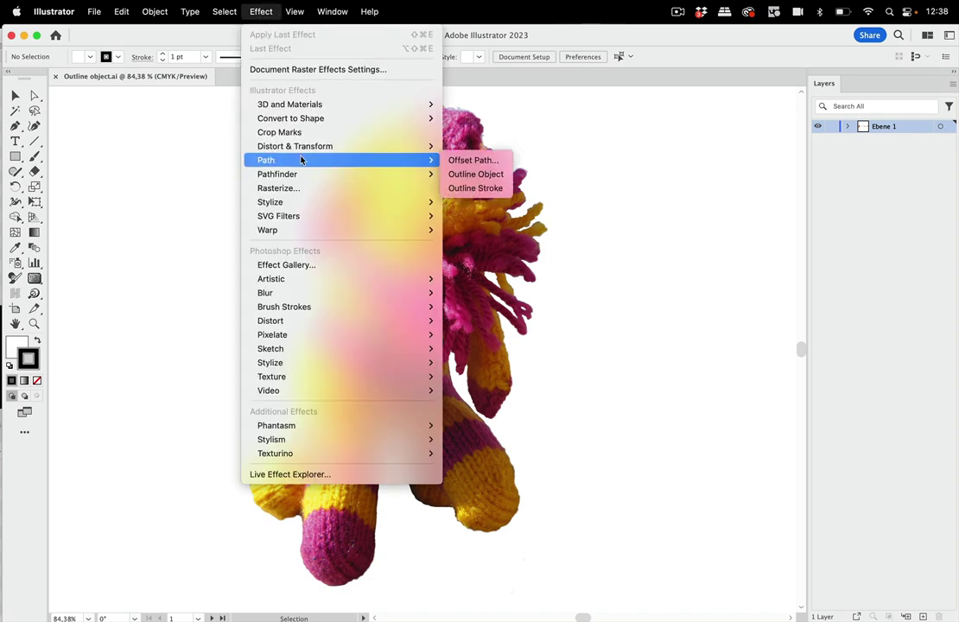
pyautogui.click(473, 190)
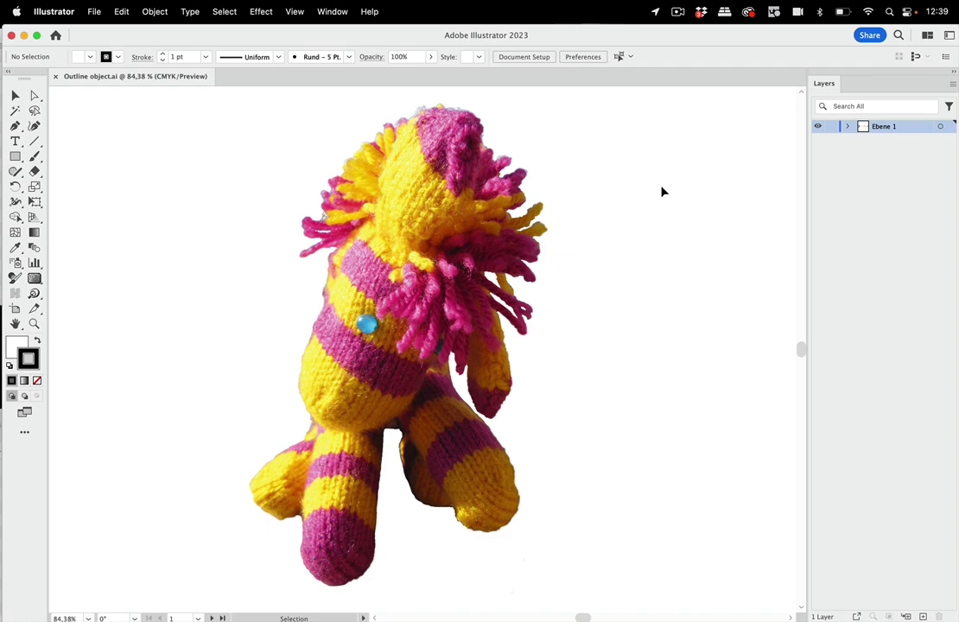
# - Apply Effect > Path > Outline Object to the knitted horse image, which turns blank
pyautogui.click(465, 242)
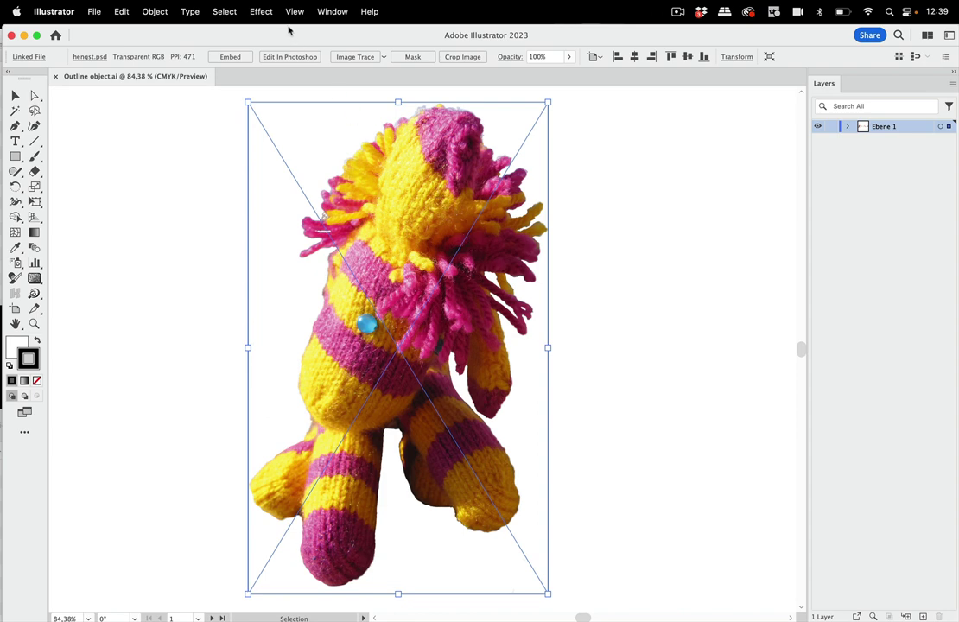
pyautogui.click(259, 11)
pyautogui.moveTo(277, 161)
pyautogui.click(475, 174)
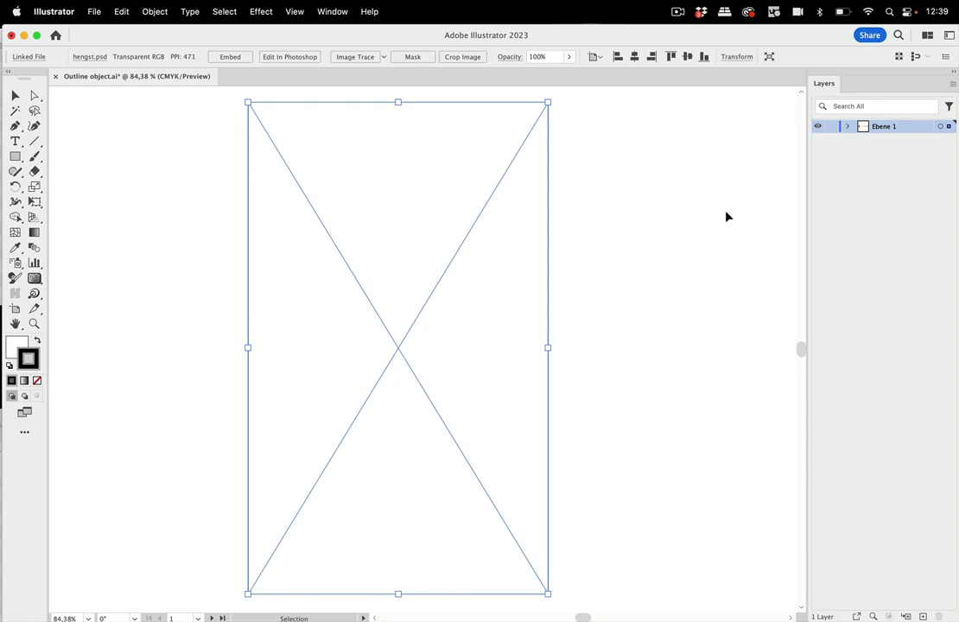
# - Show the Appearance panel, move it higher, and select its Outline Object entry
pyautogui.click(331, 11)
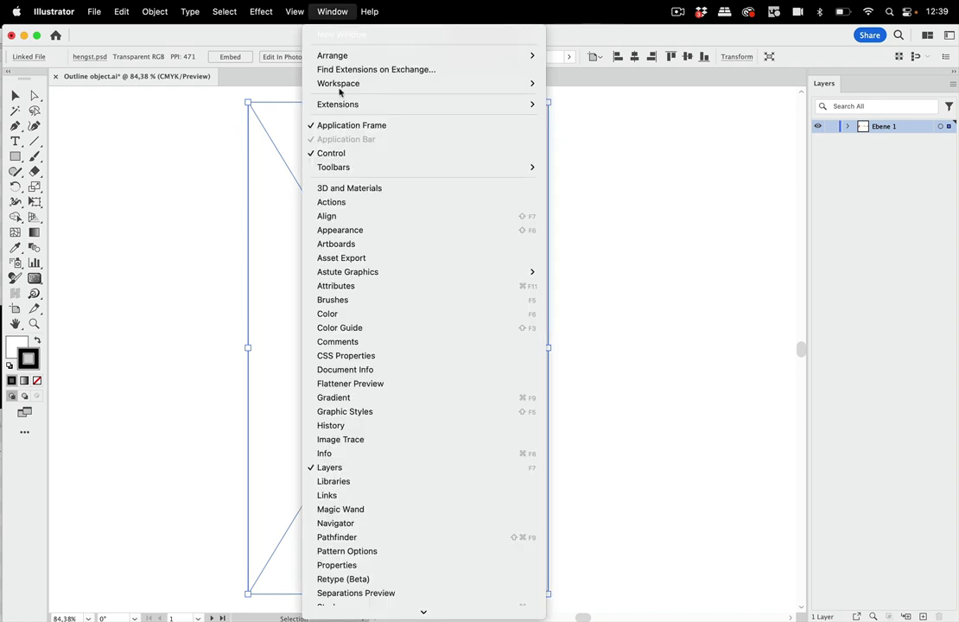
pyautogui.click(358, 230)
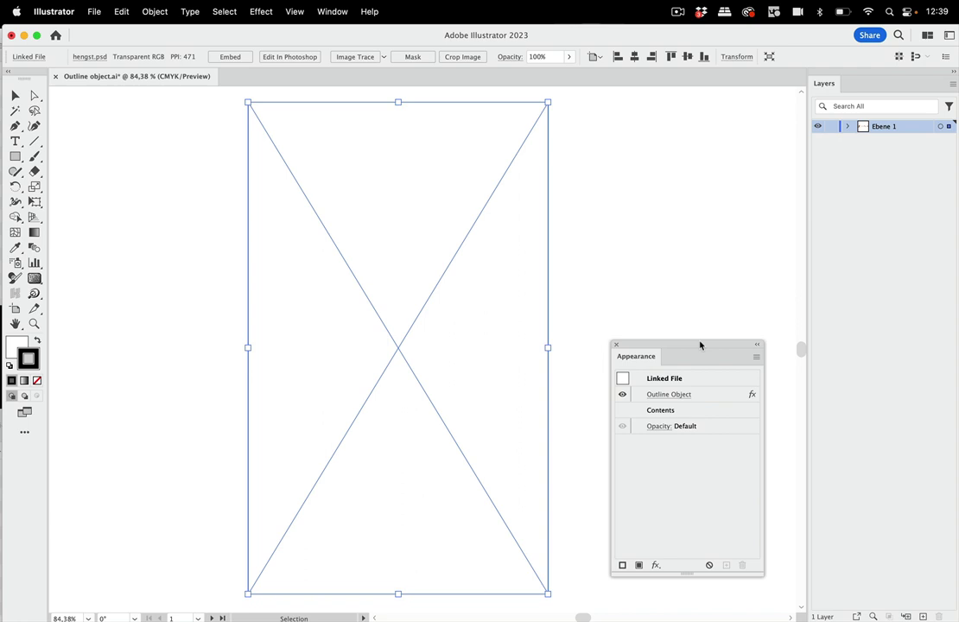
pyautogui.moveTo(700, 344); pyautogui.dragTo(685, 190)
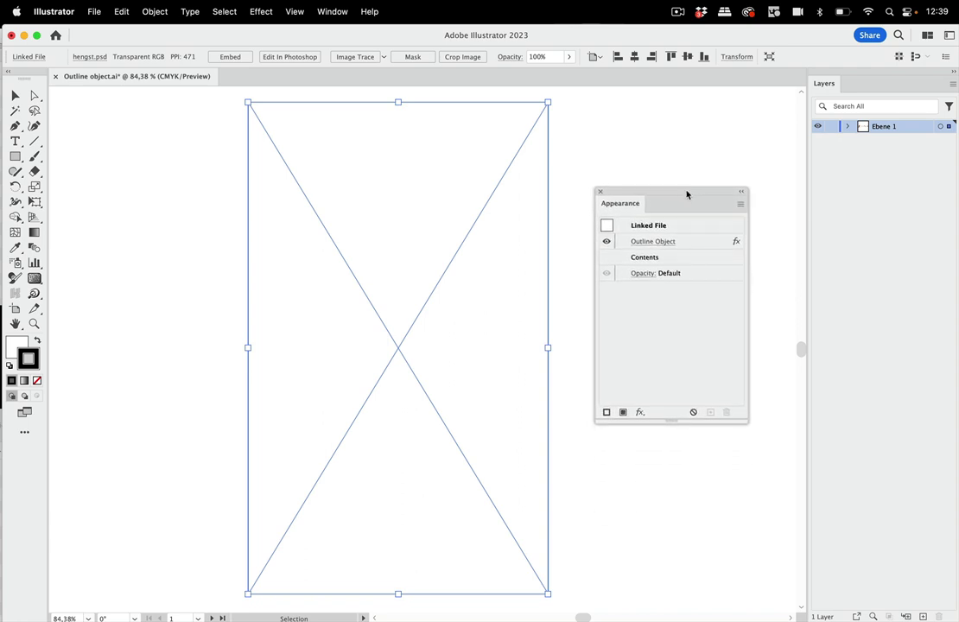
pyautogui.click(686, 243)
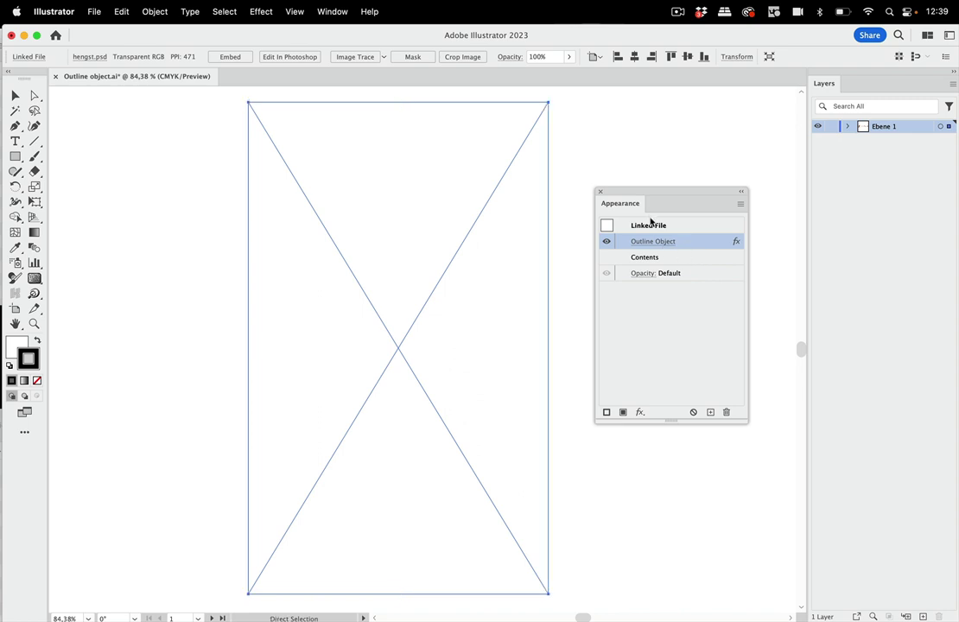
# - Delete the Outline Object effect so the knitted photo reappears, then nudge the Appearance panel up
pyautogui.press('Delete')
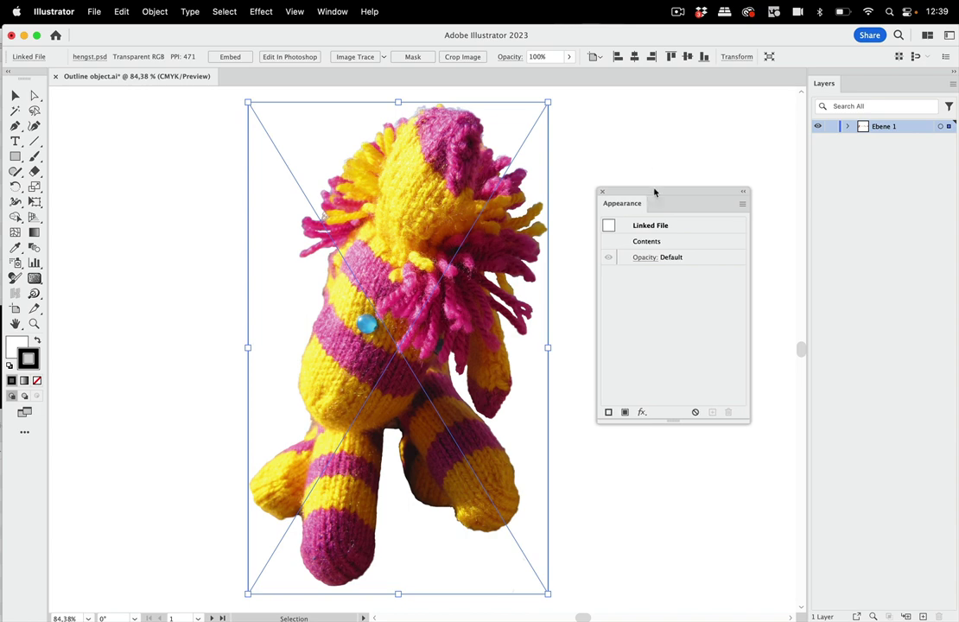
pyautogui.moveTo(644, 193); pyautogui.dragTo(674, 169)
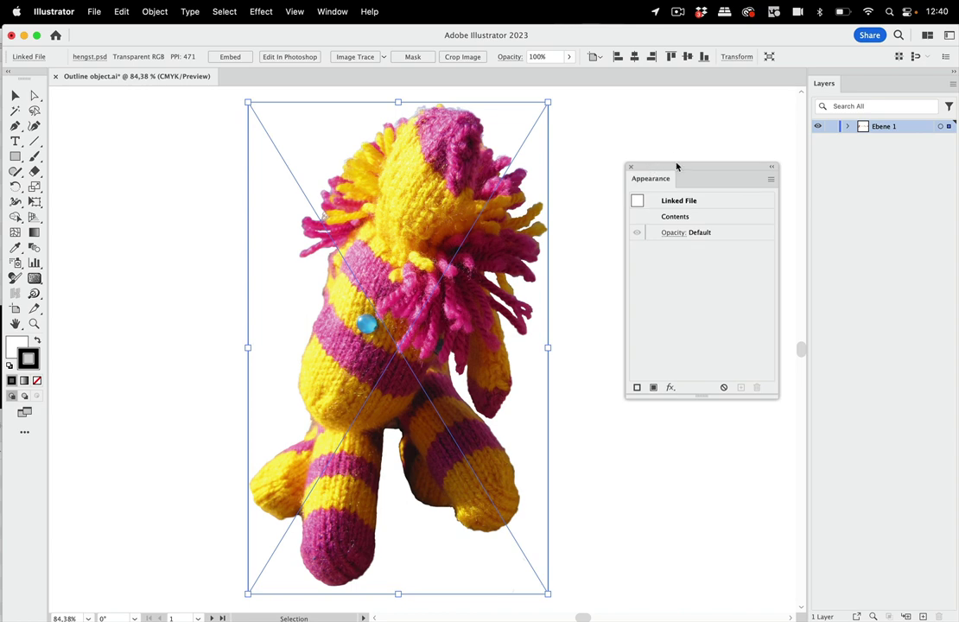
pyautogui.moveTo(676, 166); pyautogui.dragTo(672, 149)
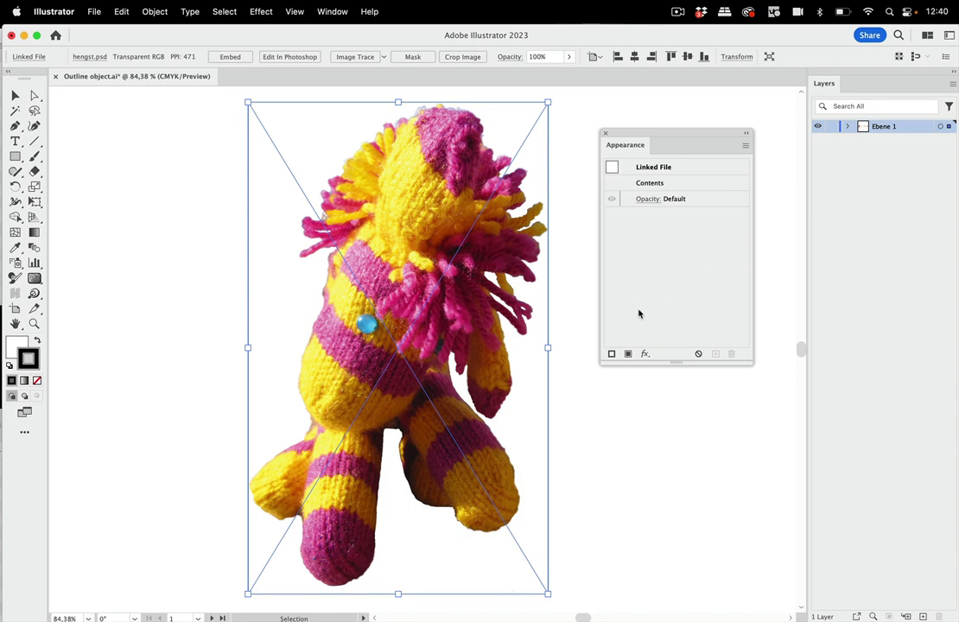
# - Add a new black stroke to the horse image with a 40 pt weight
pyautogui.click(612, 354)
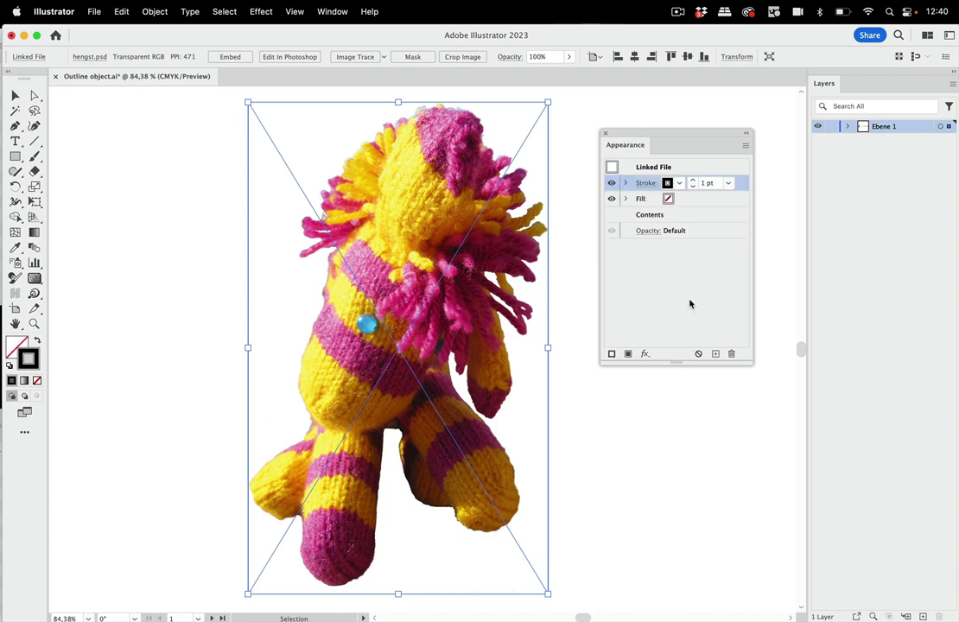
pyautogui.click(706, 183)
pyautogui.write('40')
pyautogui.press('Return')
# - Apply Effect > Path > Outline Object so the black stroke traces the horse's shape
pyautogui.click(262, 12)
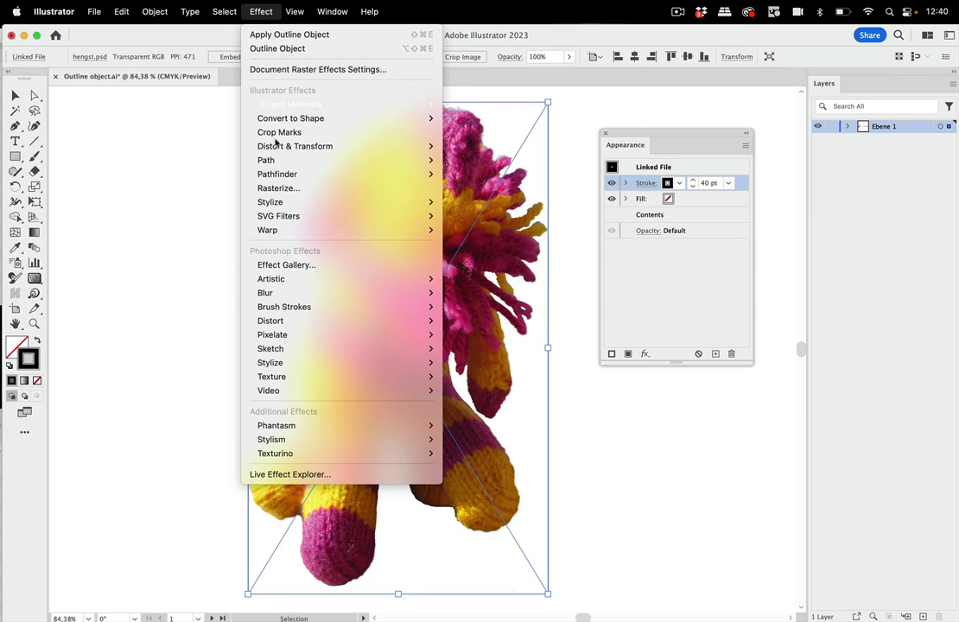
pyautogui.moveTo(322, 163)
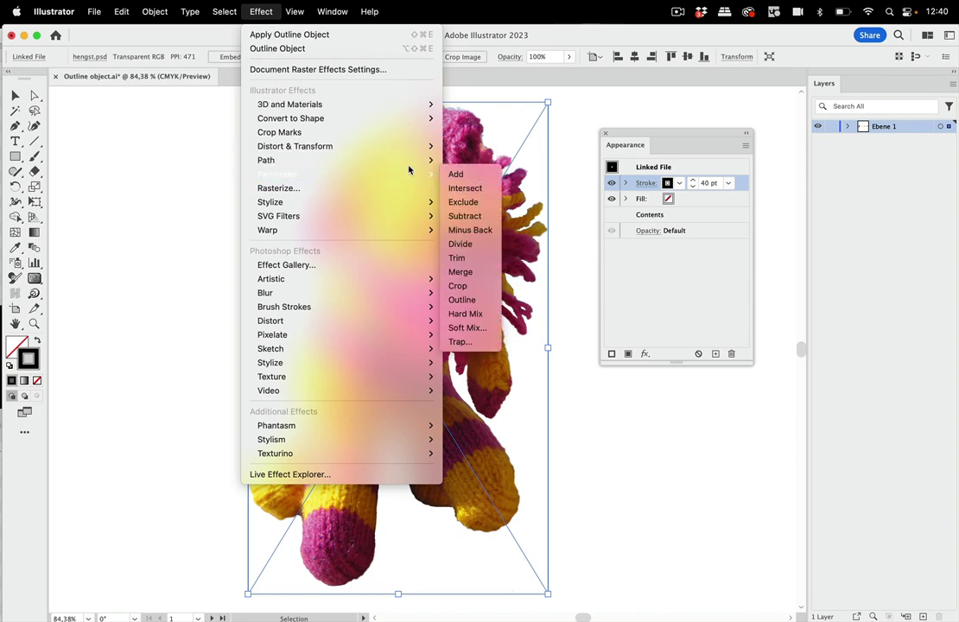
pyautogui.click(473, 175)
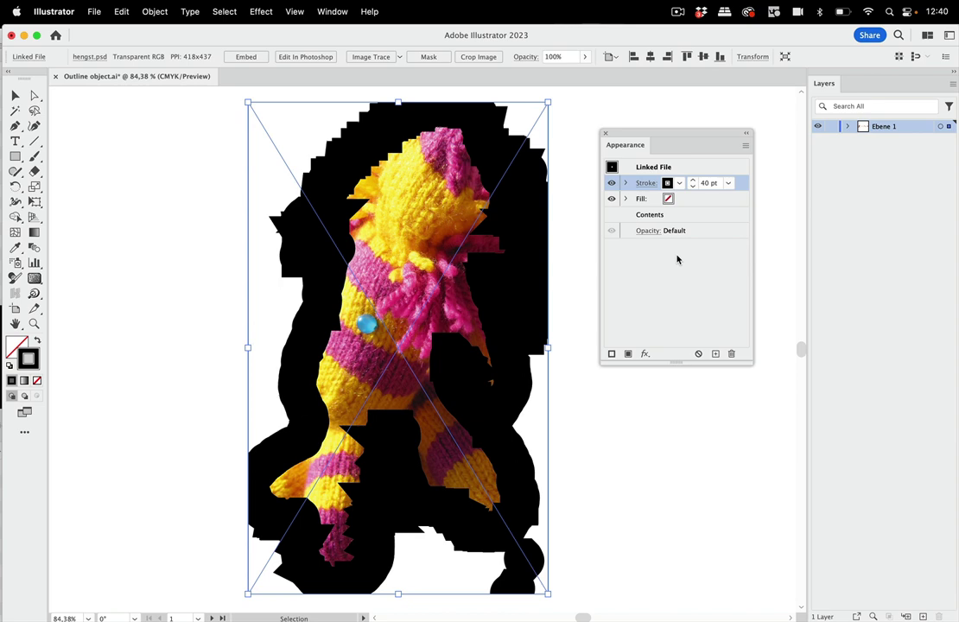
# - Step the outline's stroke weight down to 10 pt
pyautogui.click(693, 187)
pyautogui.click(693, 187)
pyautogui.click(693, 188)
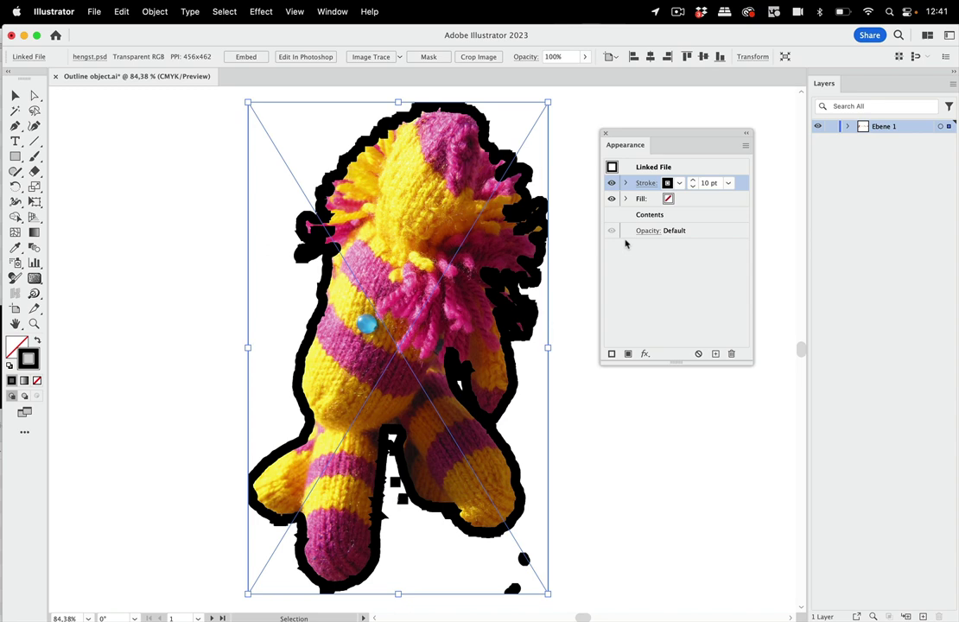
# - Move the 10 pt Stroke row below Contents so the outline sits behind the photo
pyautogui.click(680, 167)
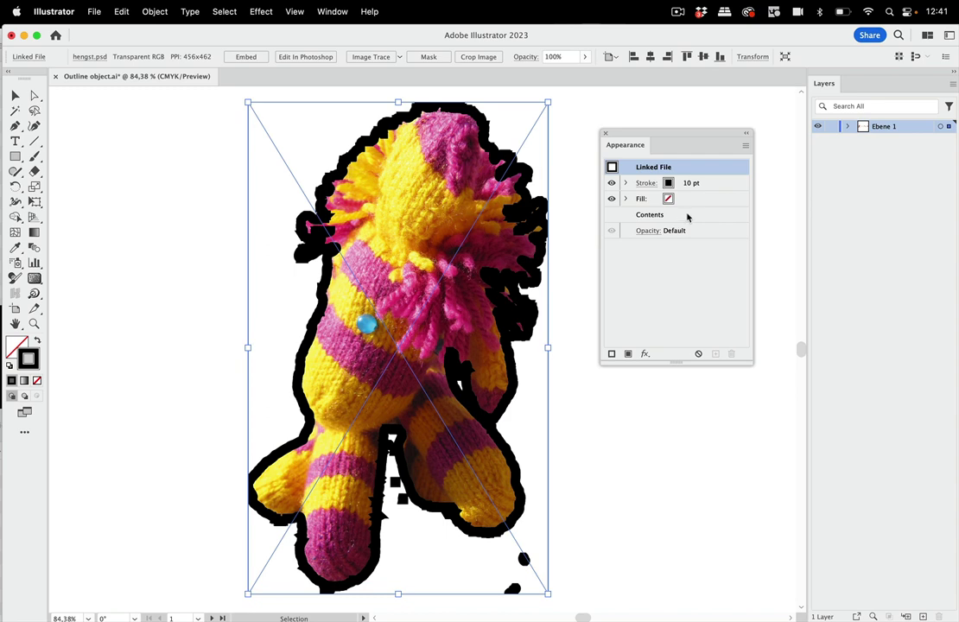
pyautogui.click(682, 216)
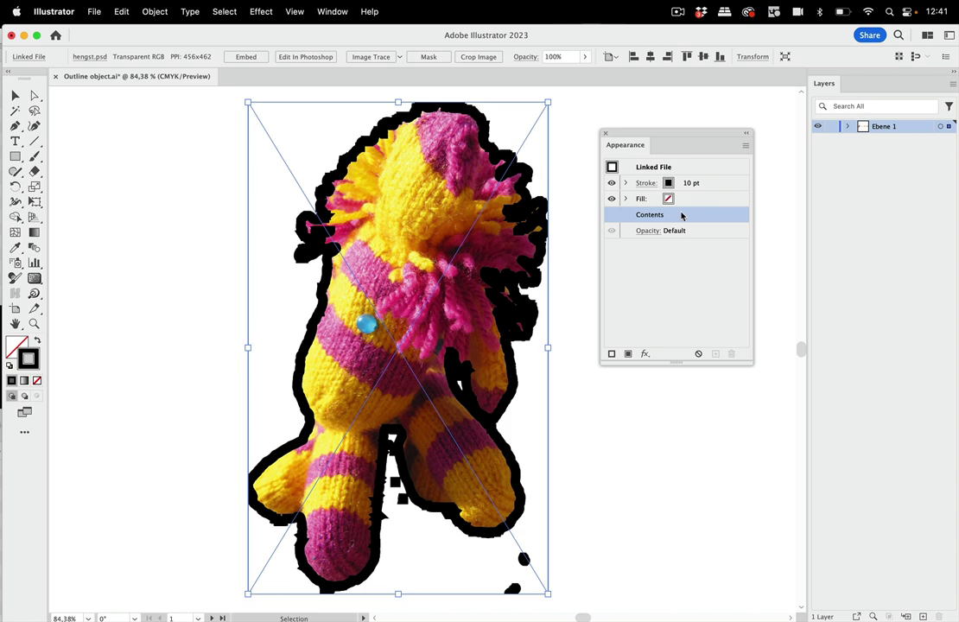
pyautogui.click(709, 184)
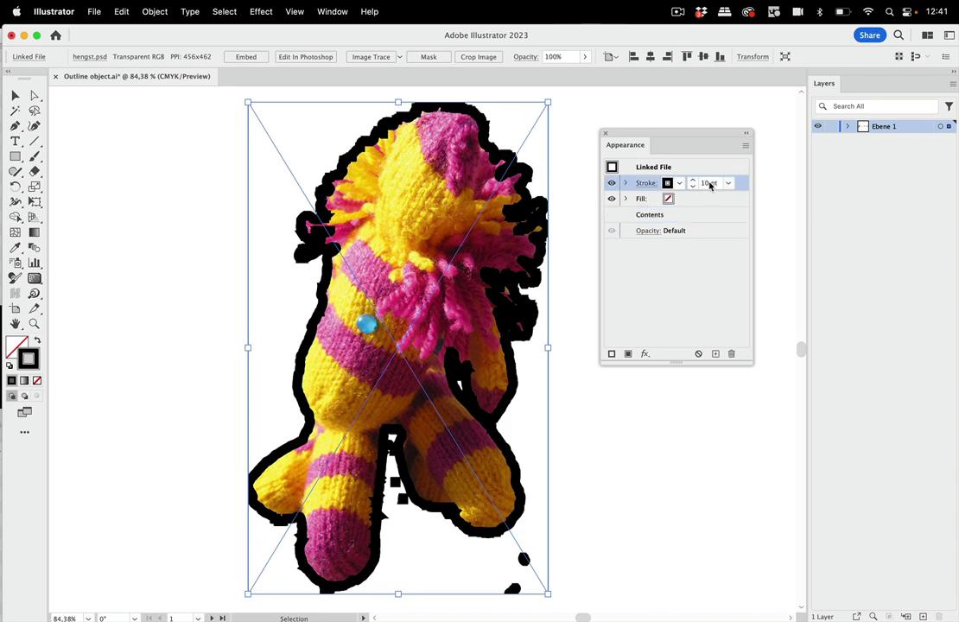
pyautogui.moveTo(731, 221); pyautogui.dragTo(729, 223)
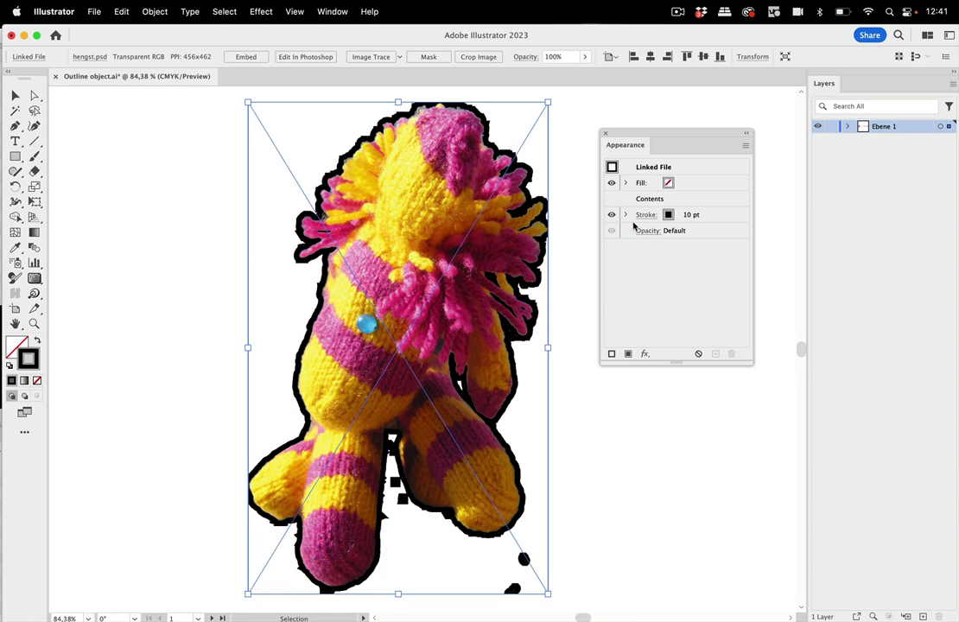
pyautogui.click(627, 216)
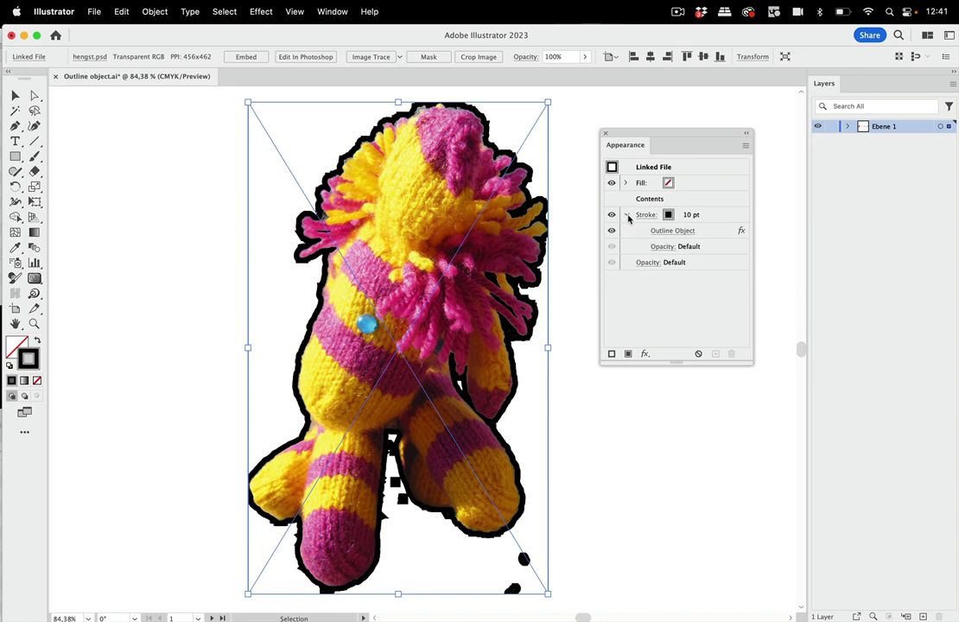
pyautogui.click(713, 232)
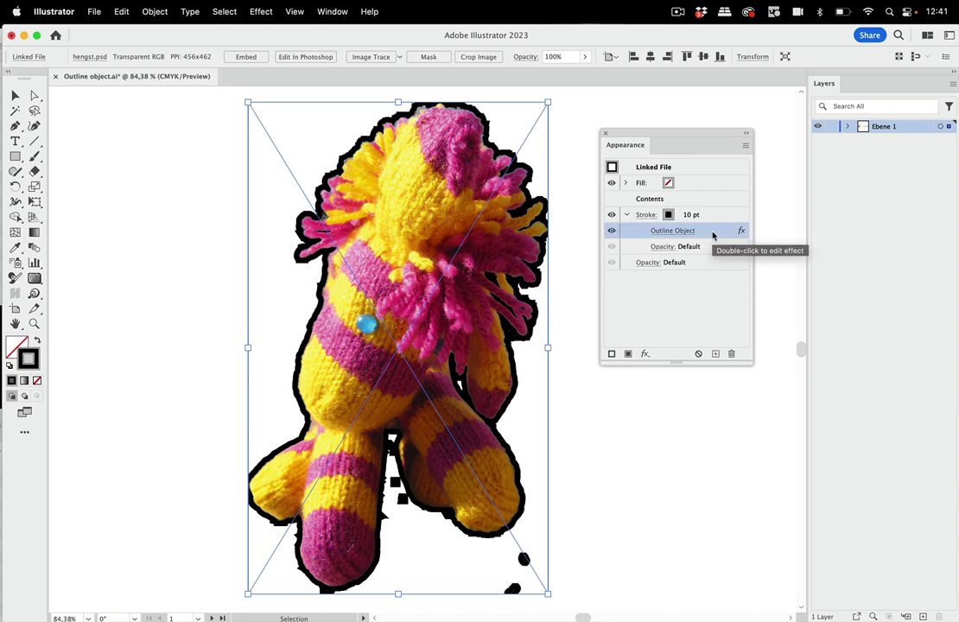
pyautogui.click(718, 217)
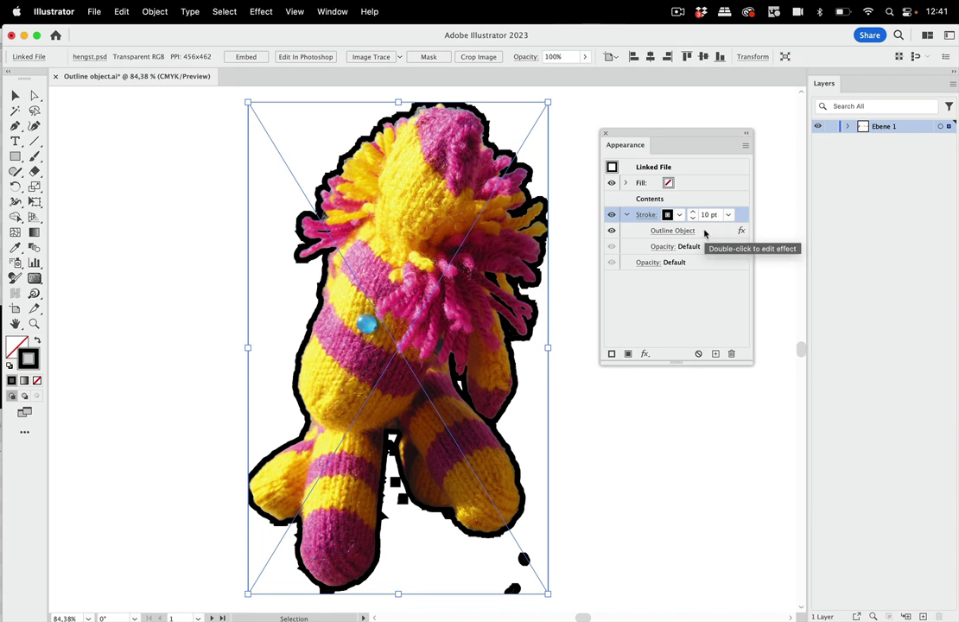
pyautogui.click(705, 232)
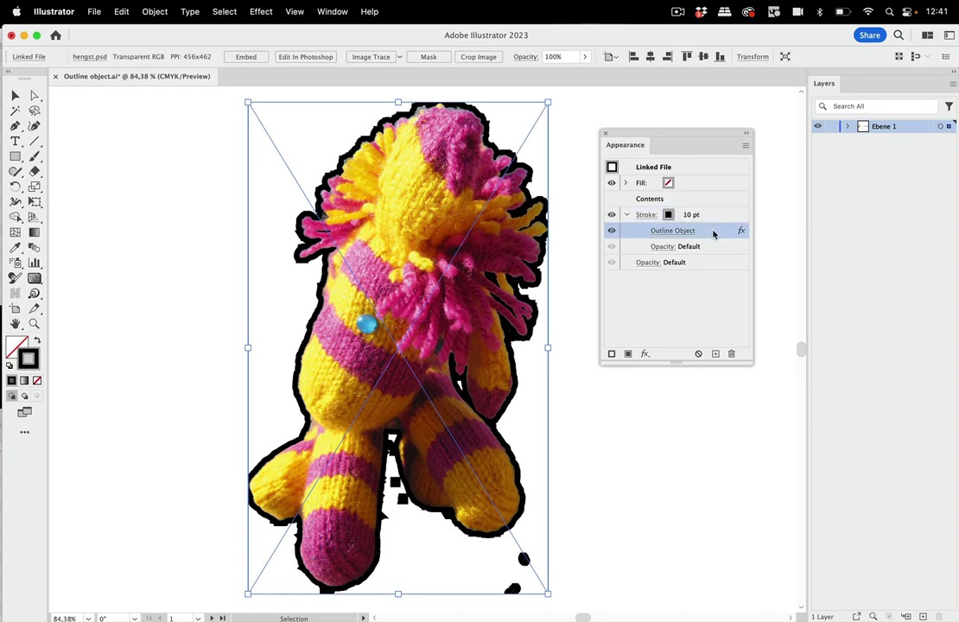
pyautogui.moveTo(710, 223); pyautogui.dragTo(704, 176)
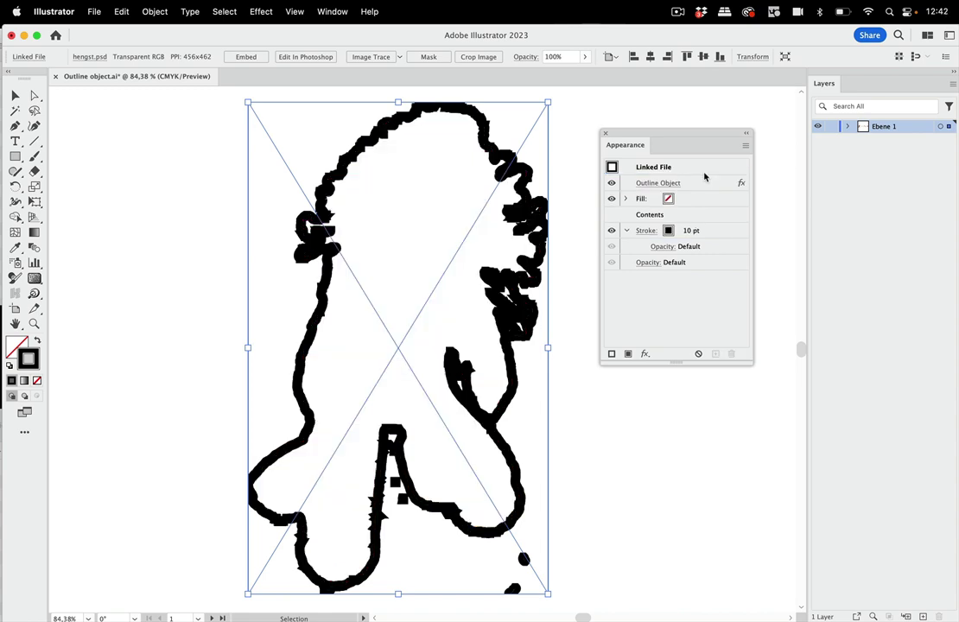
pyautogui.click(706, 183)
pyautogui.moveTo(702, 231); pyautogui.dragTo(706, 231)
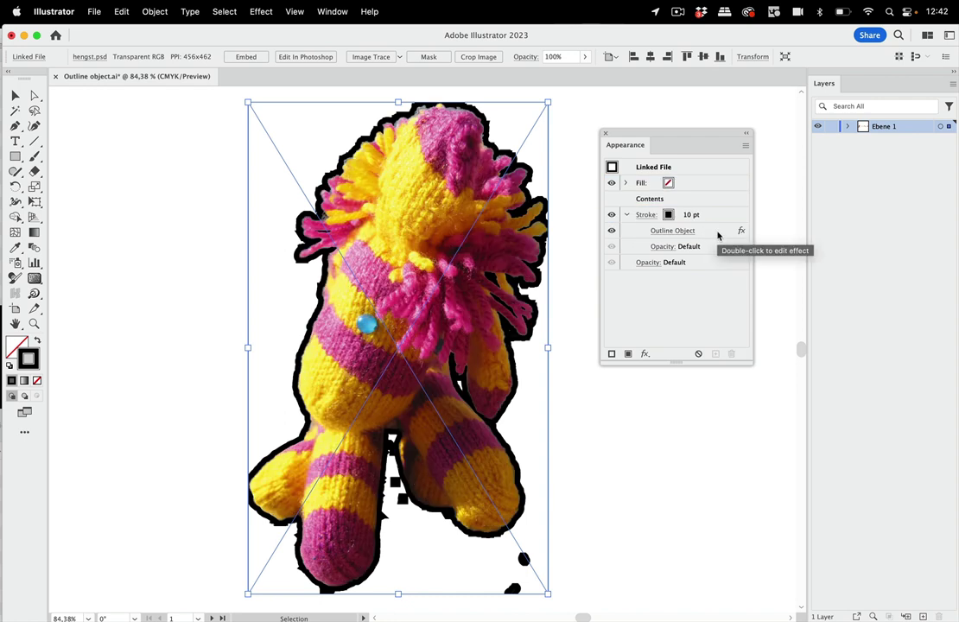
pyautogui.click(716, 232)
pyautogui.moveTo(716, 231); pyautogui.dragTo(714, 176)
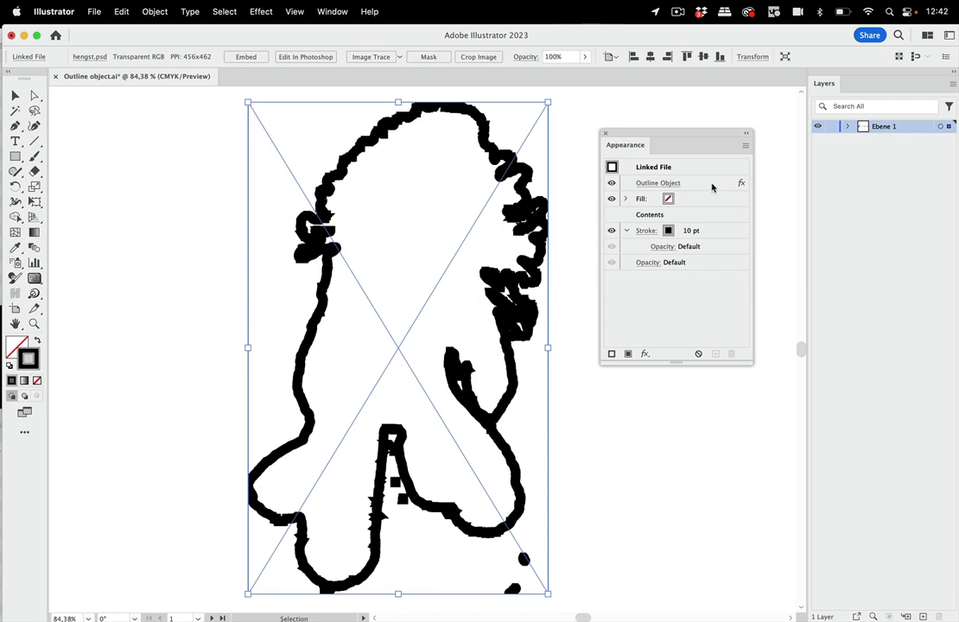
pyautogui.moveTo(711, 185); pyautogui.dragTo(709, 233)
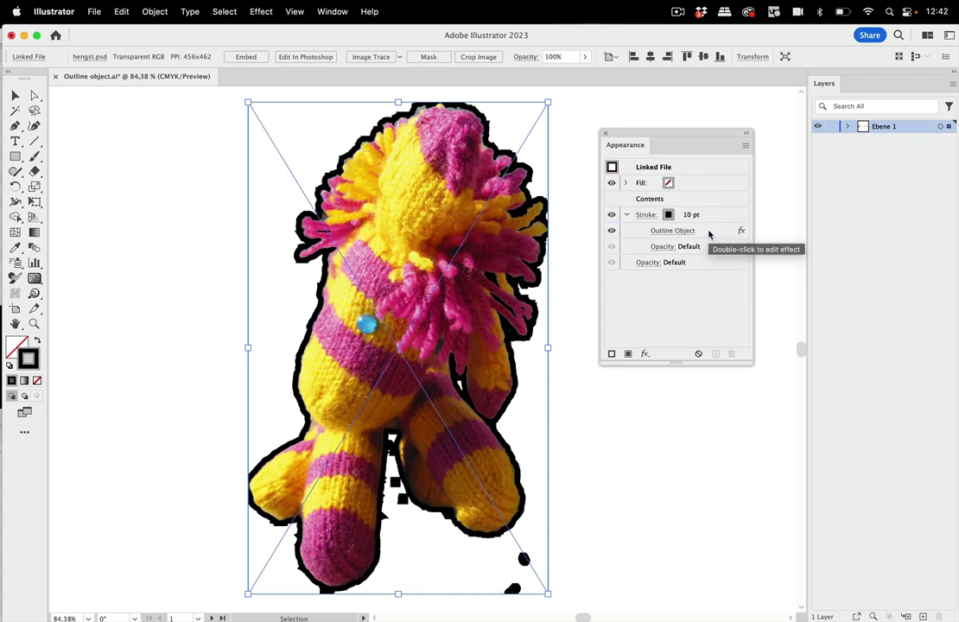
pyautogui.press('a')
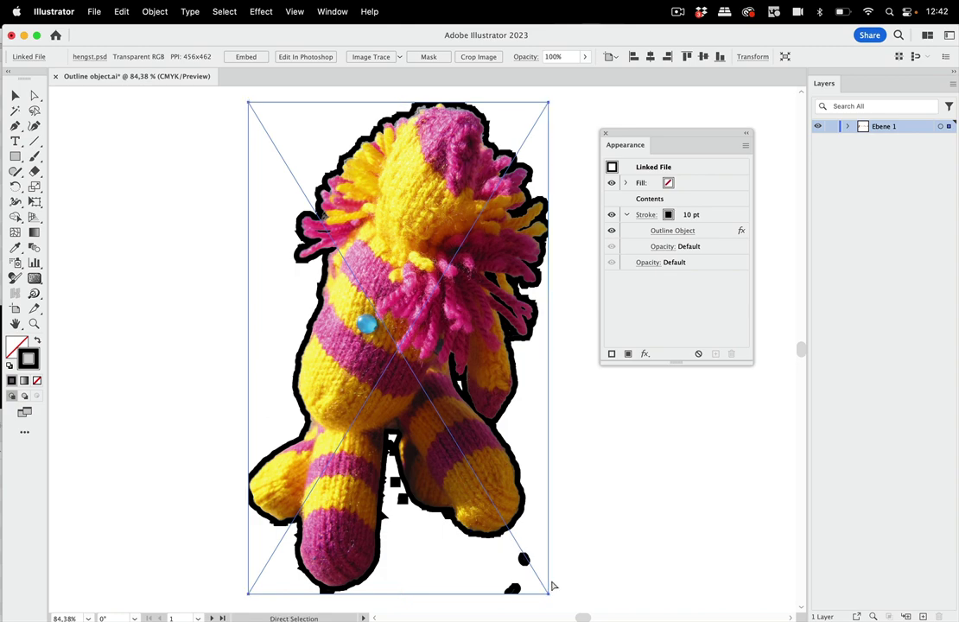
pyautogui.moveTo(507, 561); pyautogui.dragTo(777, 584)
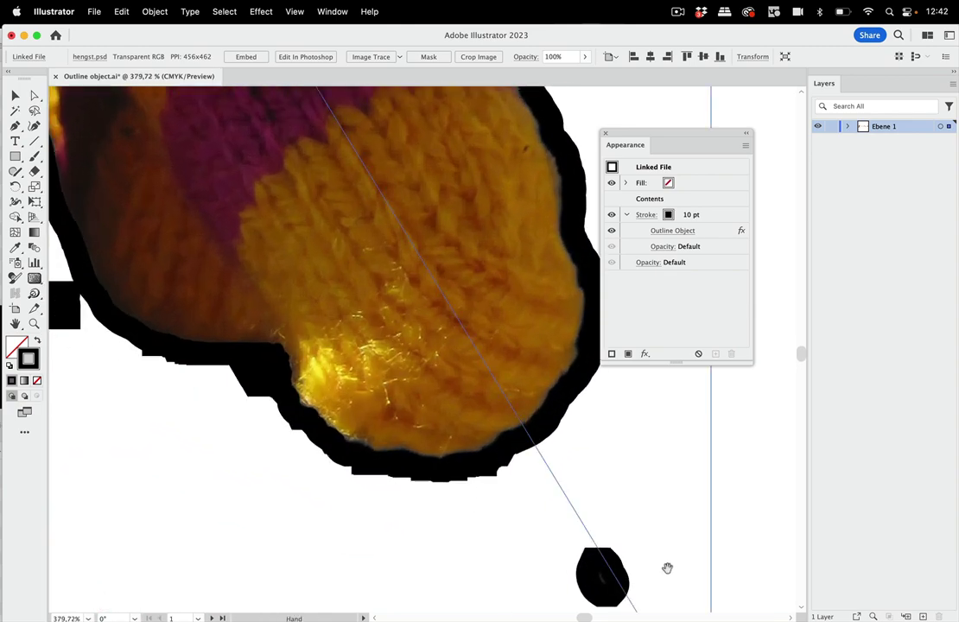
pyautogui.moveTo(667, 567); pyautogui.dragTo(516, 313)
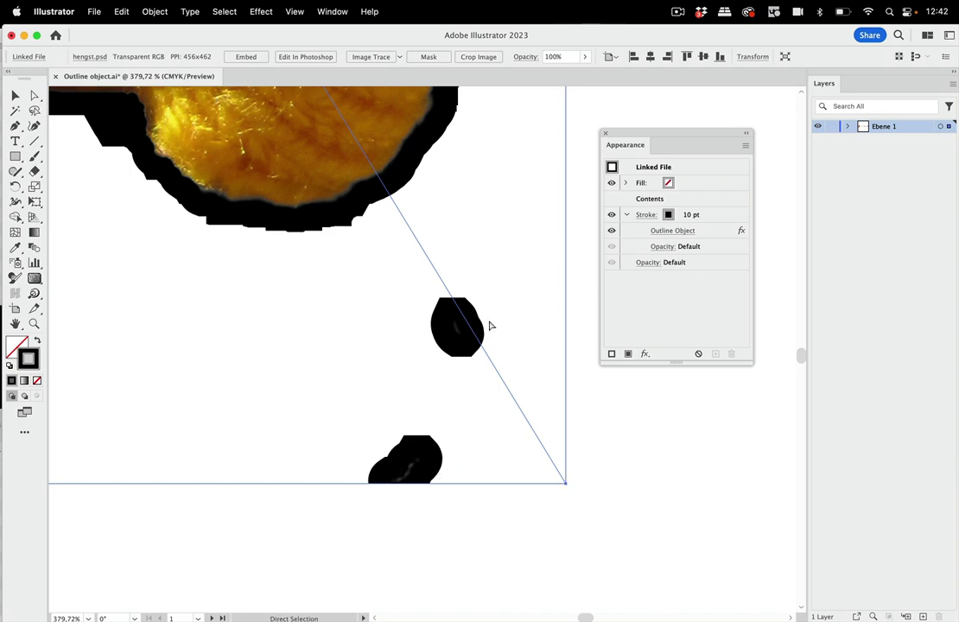
pyautogui.press('super+1')
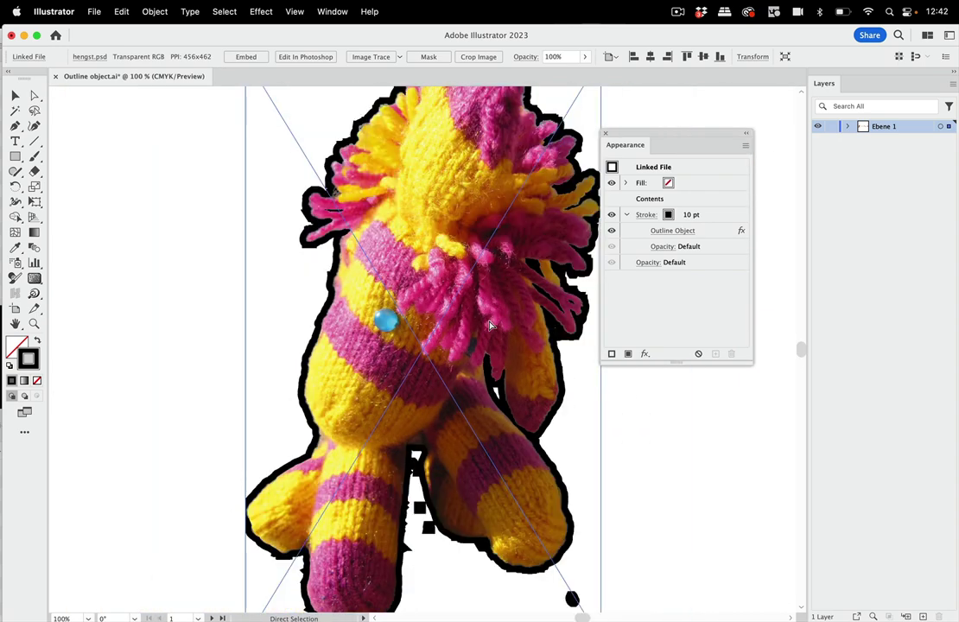
pyautogui.press('super+minus')
pyautogui.press('super+0')
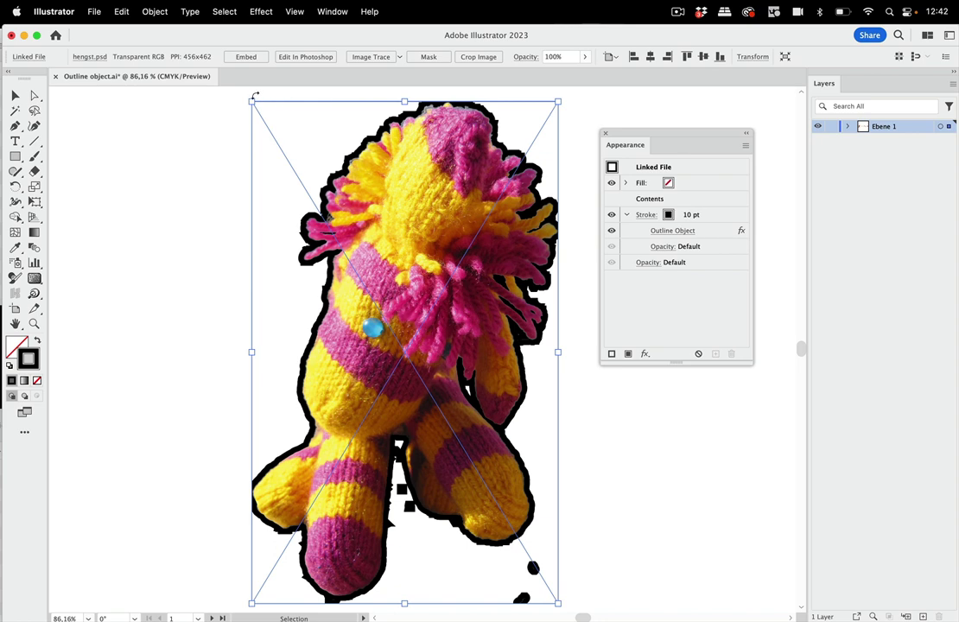
pyautogui.moveTo(255, 95); pyautogui.dragTo(149, 210)
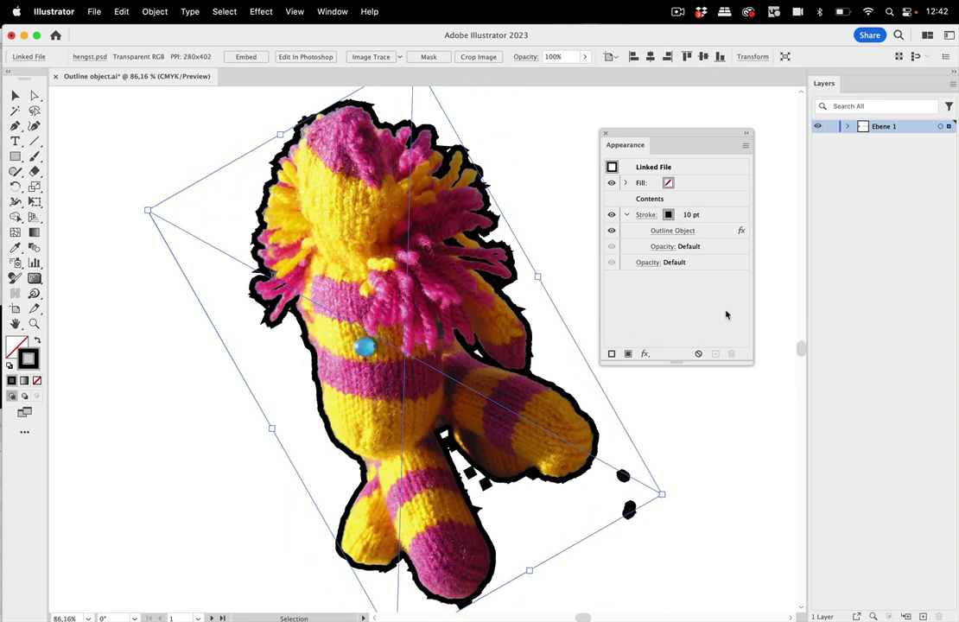
pyautogui.click(716, 216)
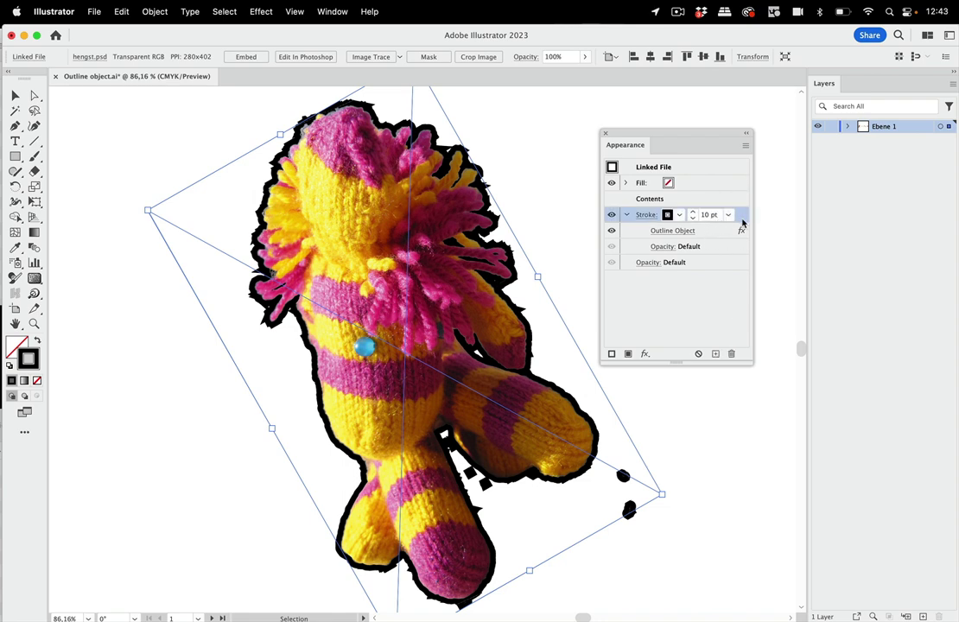
pyautogui.moveTo(741, 216); pyautogui.dragTo(740, 180)
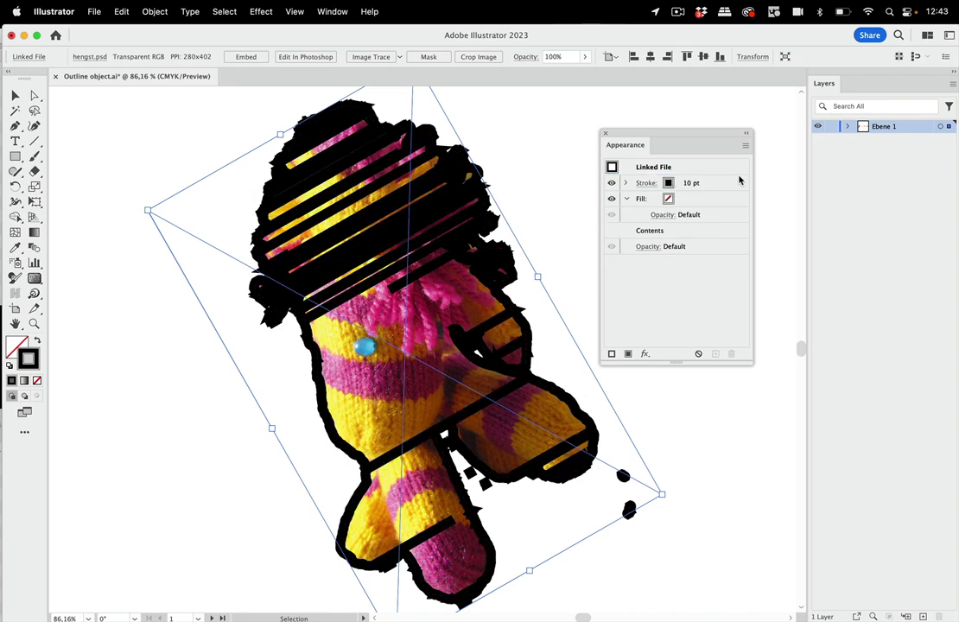
pyautogui.moveTo(734, 184); pyautogui.dragTo(721, 239)
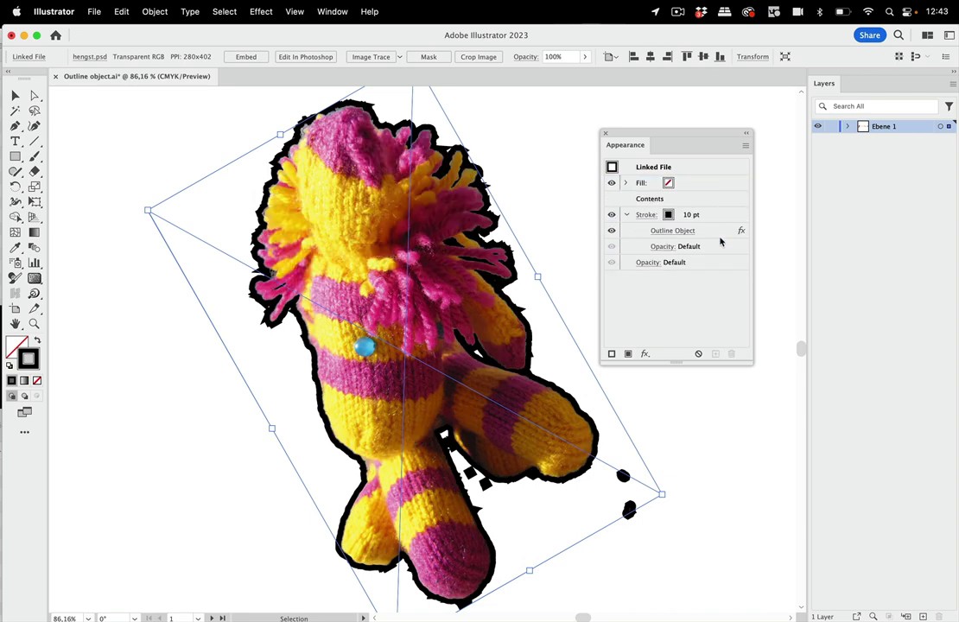
pyautogui.scroll(5, 451, 137)
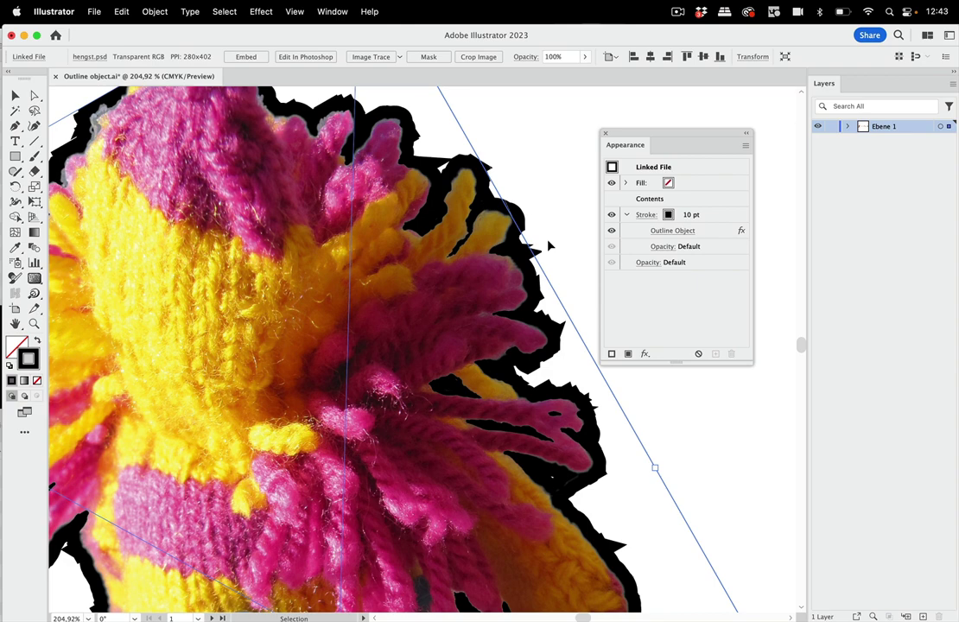
pyautogui.scroll(-5, 547, 246)
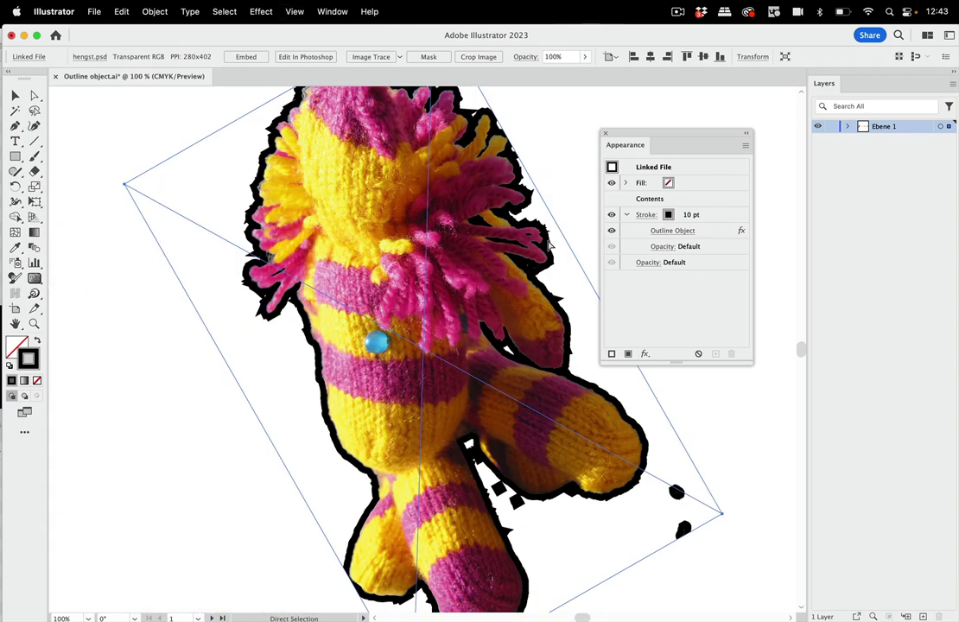
pyautogui.scroll(2, 437, 338)
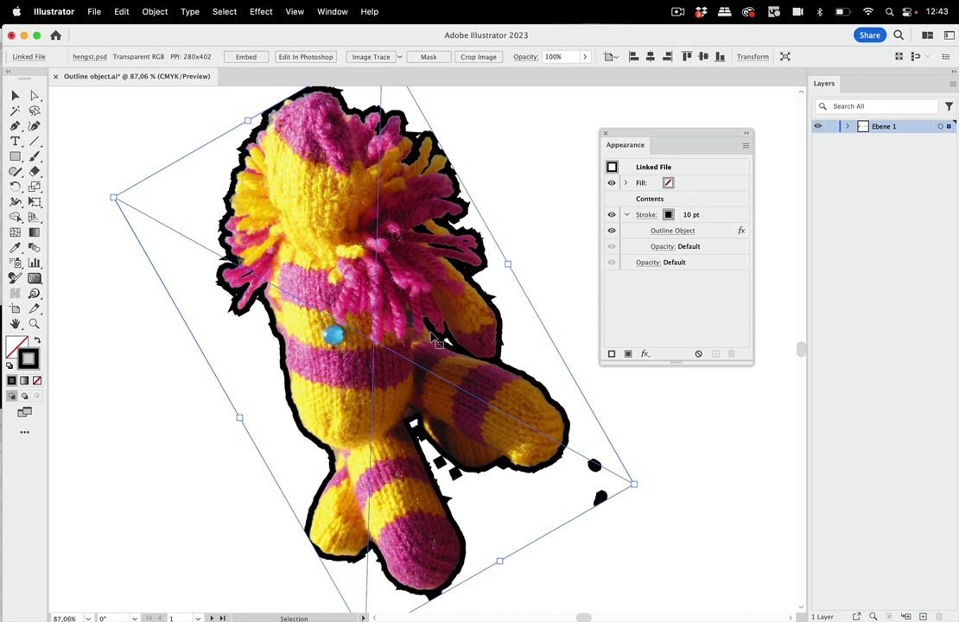
pyautogui.press('a')
pyautogui.press('super+z')
pyautogui.press('super+z')
pyautogui.press('super+z')
pyautogui.press('v')
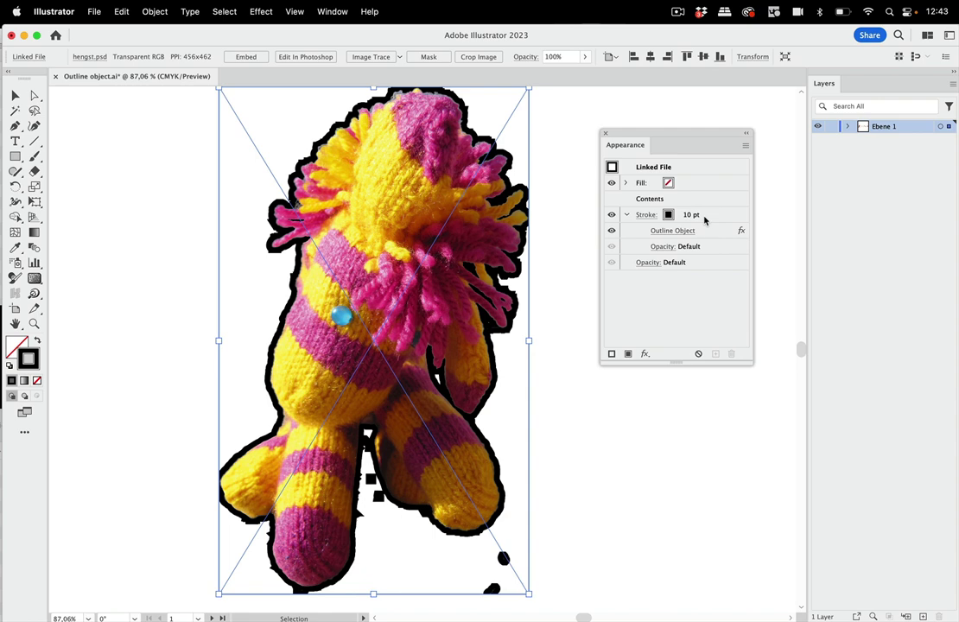
# - Swap fill and stroke, and move the Outline Object effect from the stroke onto the fill
pyautogui.click(38, 343)
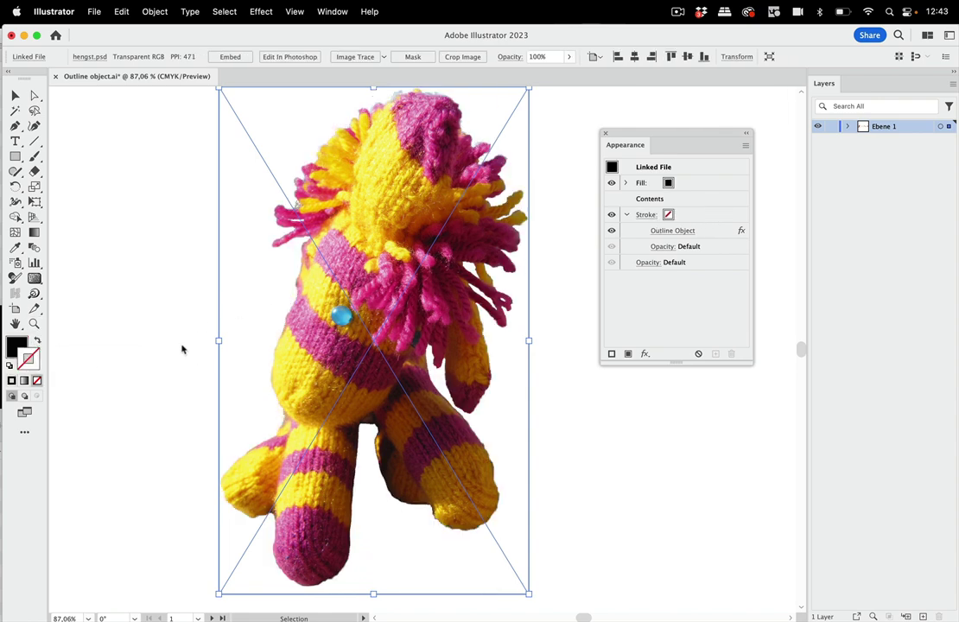
pyautogui.click(715, 231)
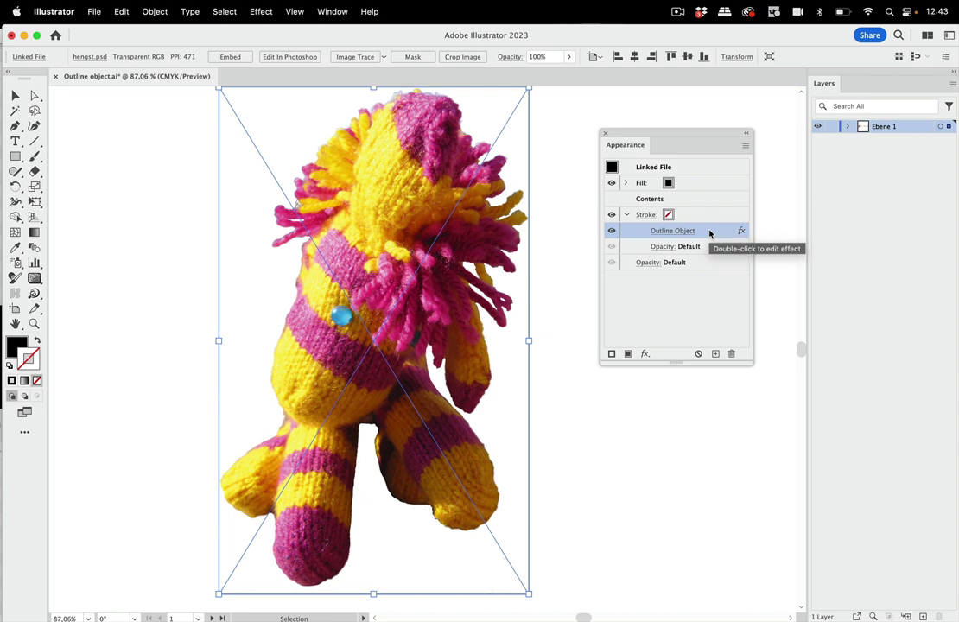
pyautogui.moveTo(708, 234); pyautogui.dragTo(705, 188)
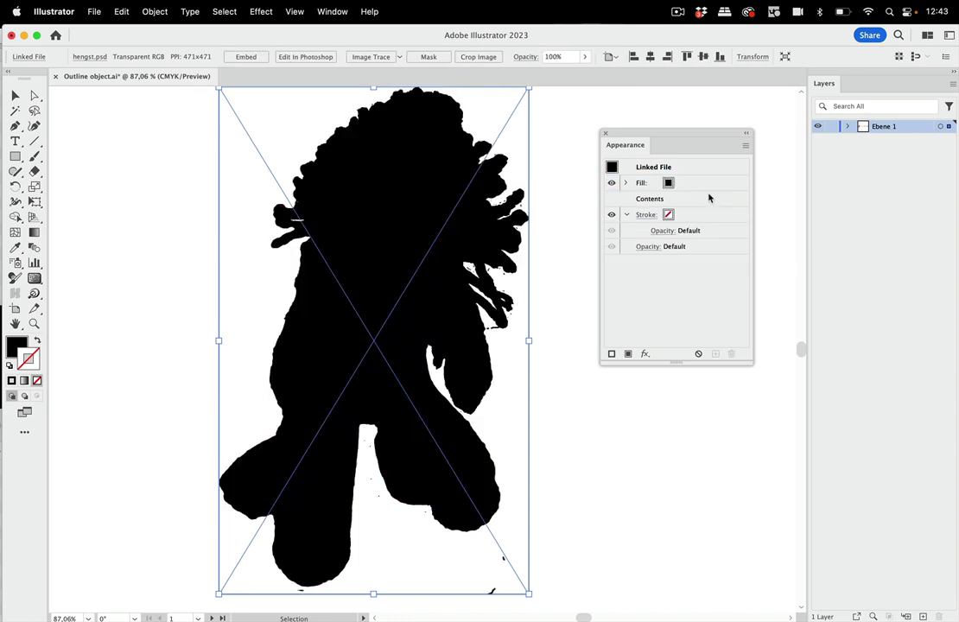
pyautogui.click(678, 185)
pyautogui.click(679, 185)
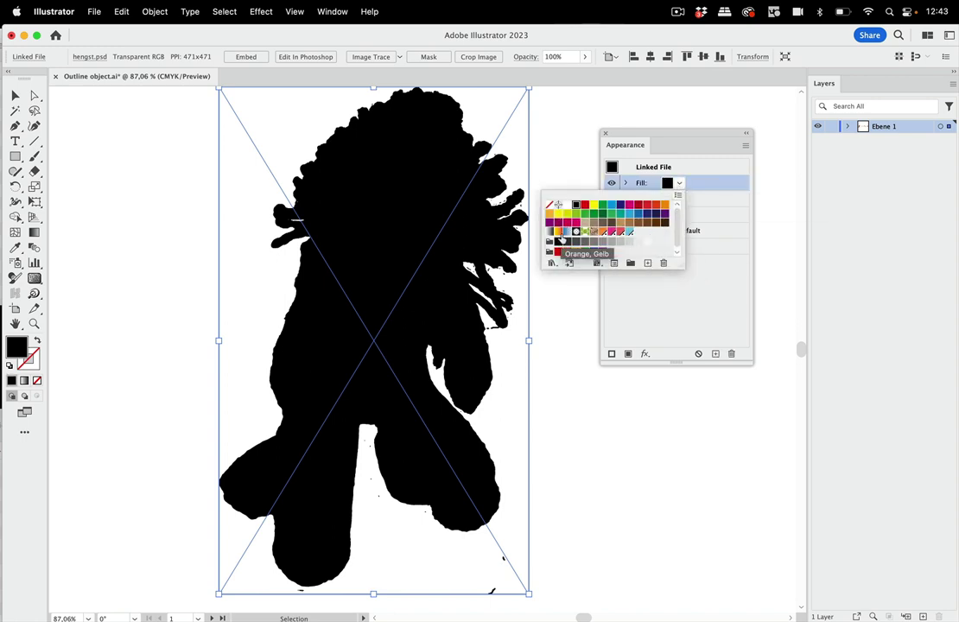
# - Give the fill a blue gradient with Screen blend mode, then deselect the horse image
pyautogui.click(567, 231)
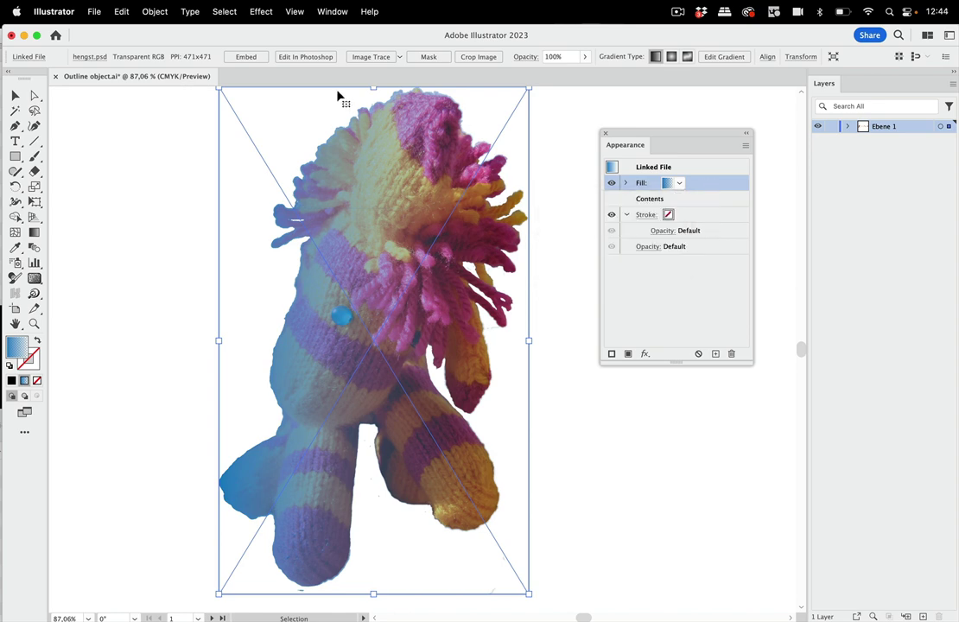
pyautogui.click(627, 183)
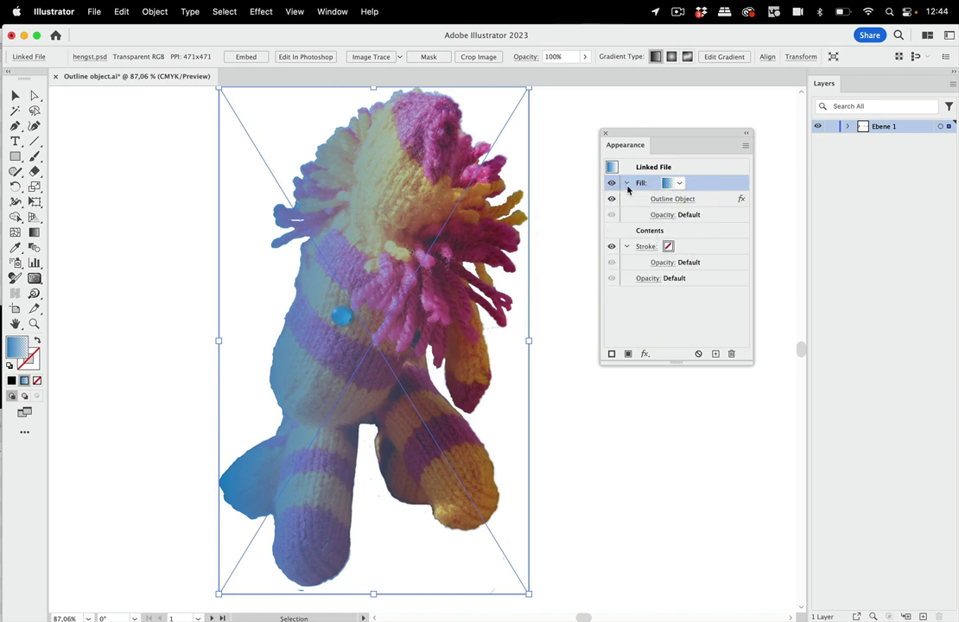
pyautogui.click(663, 214)
pyautogui.click(570, 241)
pyautogui.click(552, 329)
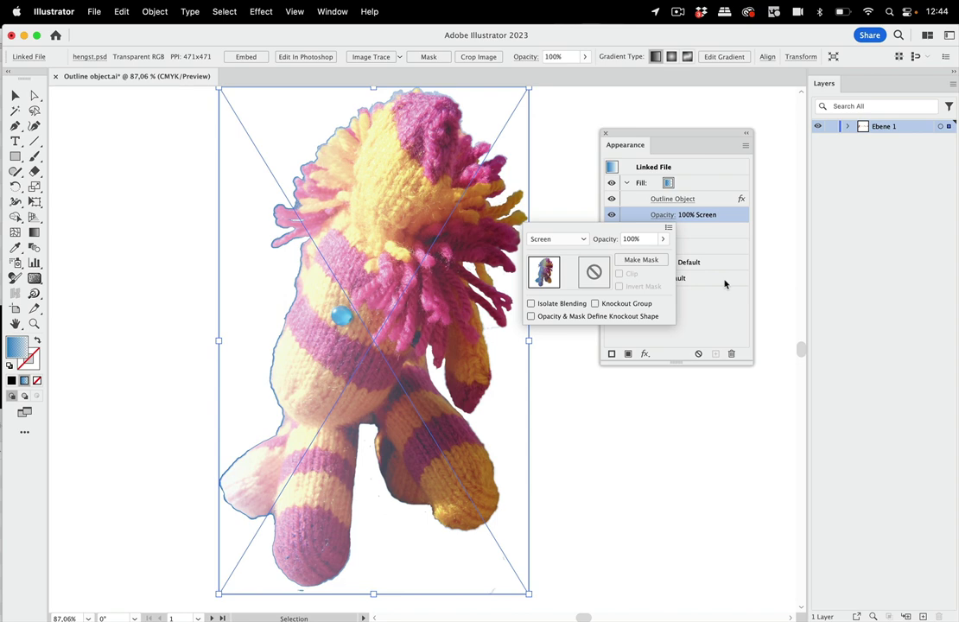
pyautogui.click(730, 219)
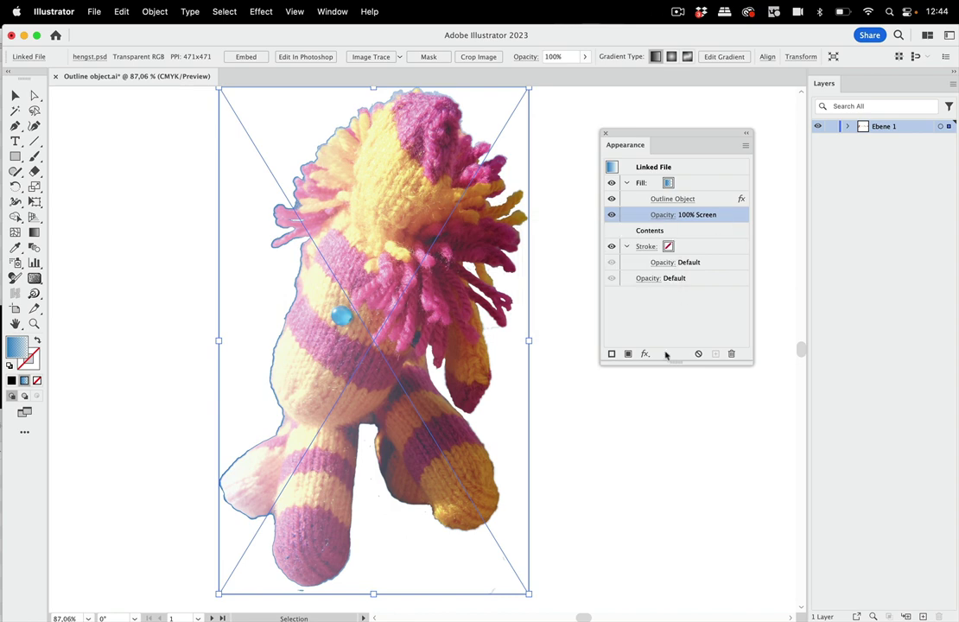
pyautogui.click(629, 485)
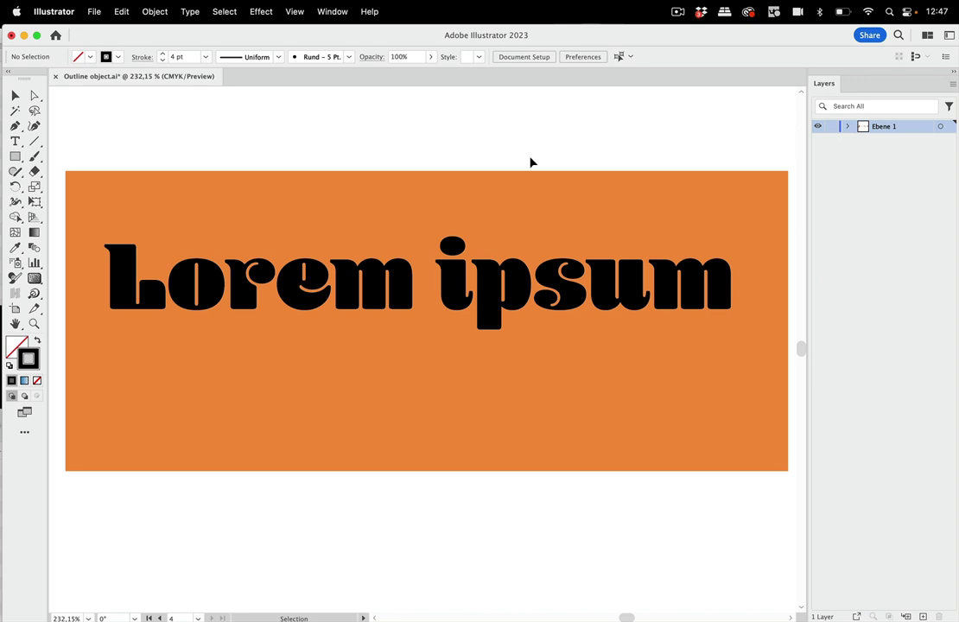
# - Move the 'Lorem ipsum' text down and right, then select it with the orange rectangle
pyautogui.click(538, 300)
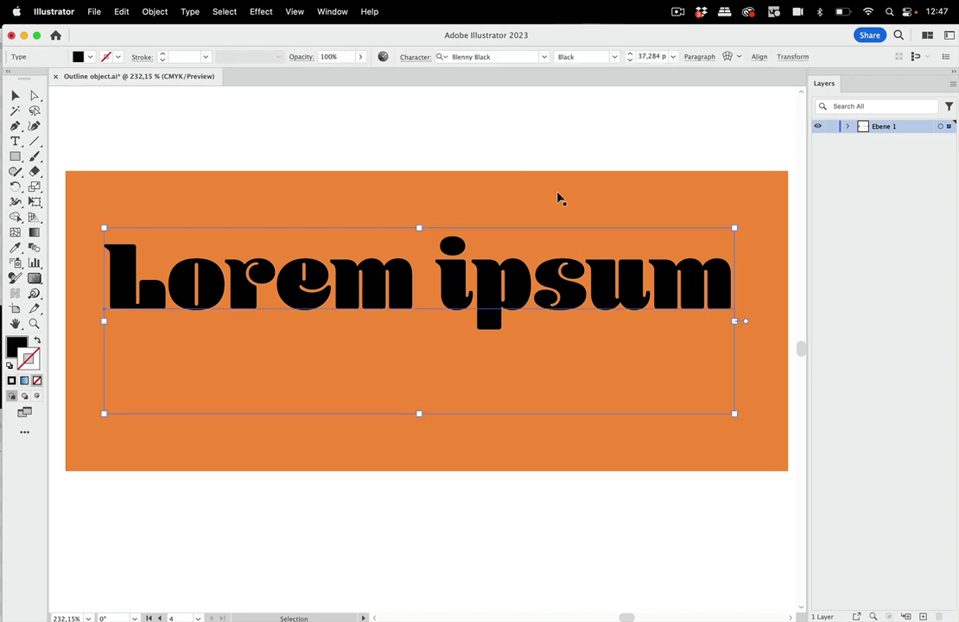
pyautogui.click(556, 201)
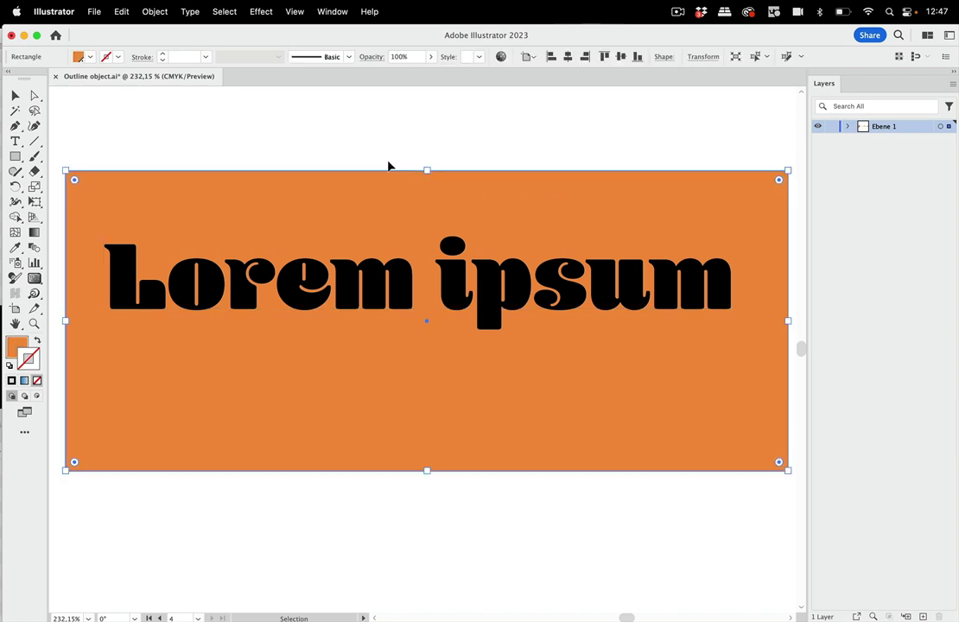
pyautogui.keyDown('shift'); pyautogui.click(562, 291); pyautogui.keyUp('shift')
pyautogui.click(569, 140)
pyautogui.moveTo(586, 302); pyautogui.dragTo(626, 382)
pyautogui.keyDown('shift'); pyautogui.click(608, 223); pyautogui.keyUp('shift')
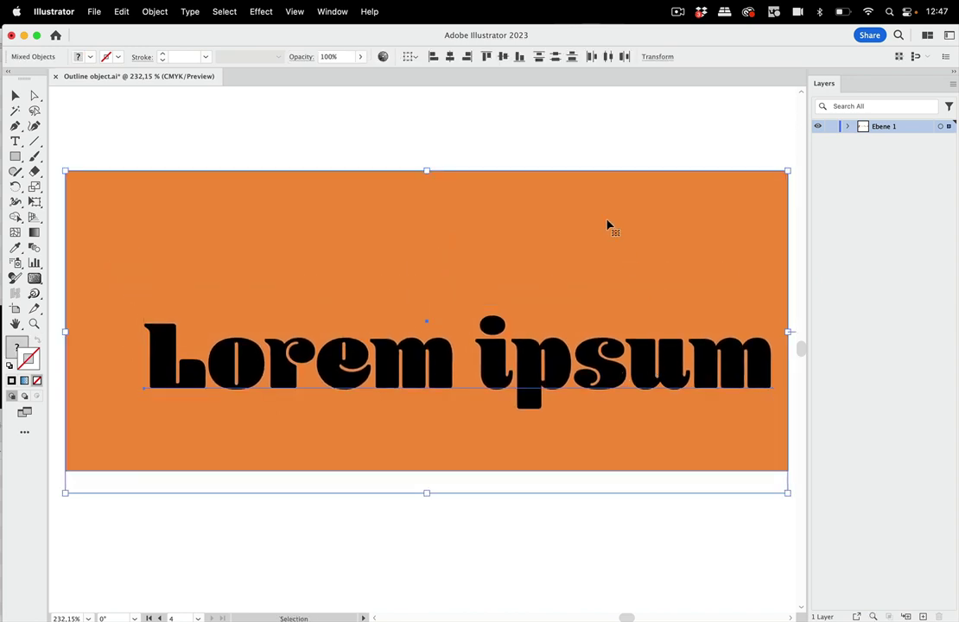
# - Show the Align panel and vertically centre the text and rectangle on each other
pyautogui.click(332, 11)
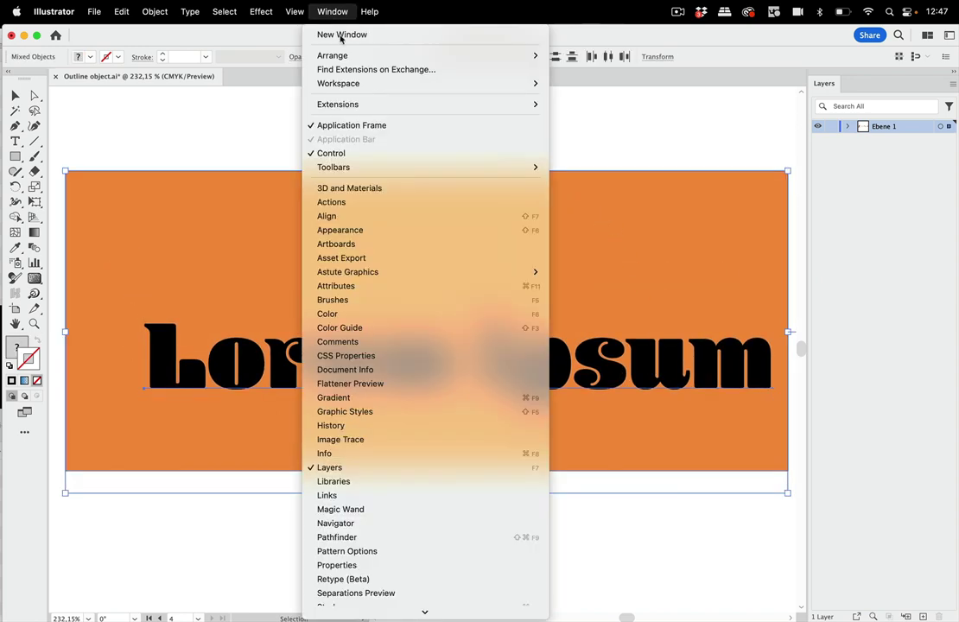
pyautogui.click(363, 225)
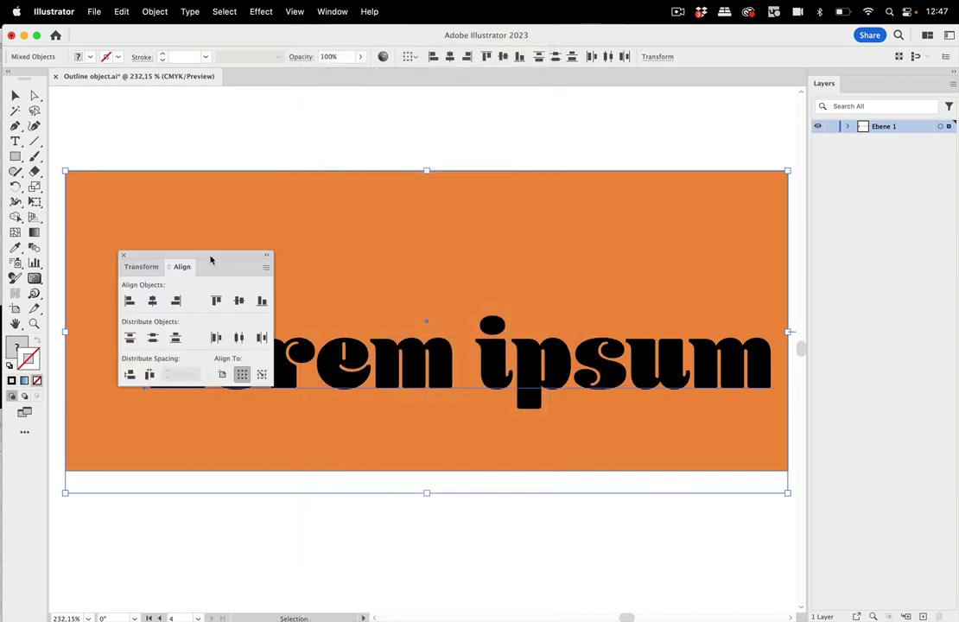
pyautogui.moveTo(210, 260); pyautogui.dragTo(299, 236)
pyautogui.moveTo(355, 216); pyautogui.dragTo(672, 115)
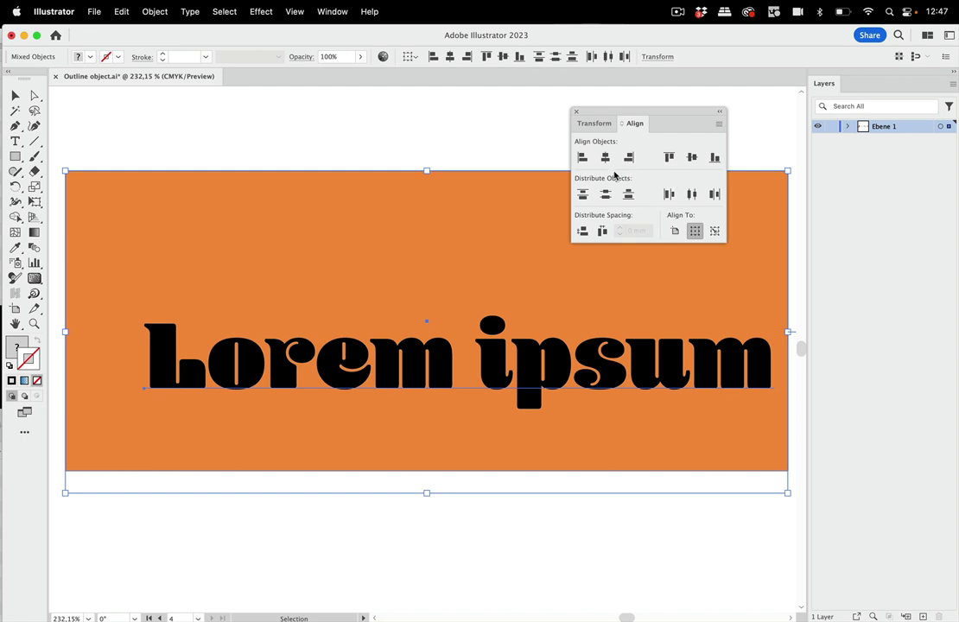
pyautogui.click(691, 158)
# - Reselect the 'Lorem ipsum' text and orange rectangle together with a marquee
pyautogui.click(416, 157)
pyautogui.scroll(-3, 359, 170)
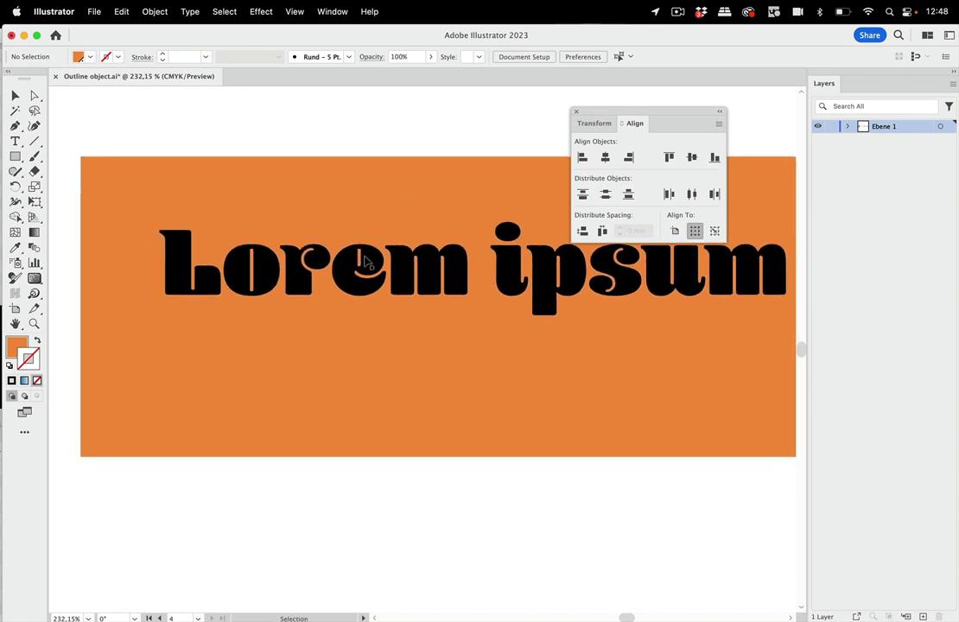
pyautogui.click(394, 291)
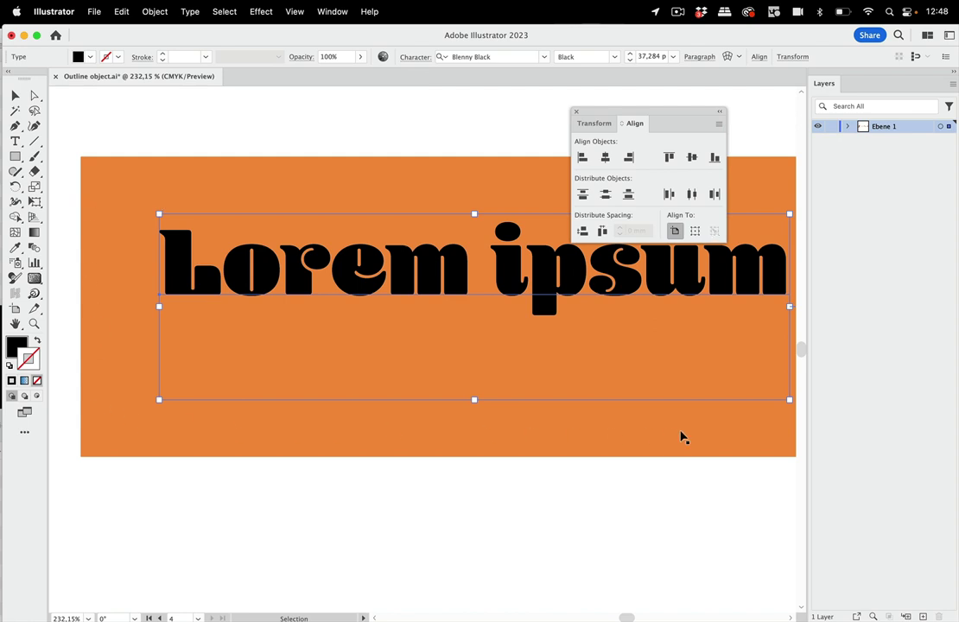
pyautogui.moveTo(255, 111); pyautogui.dragTo(360, 386)
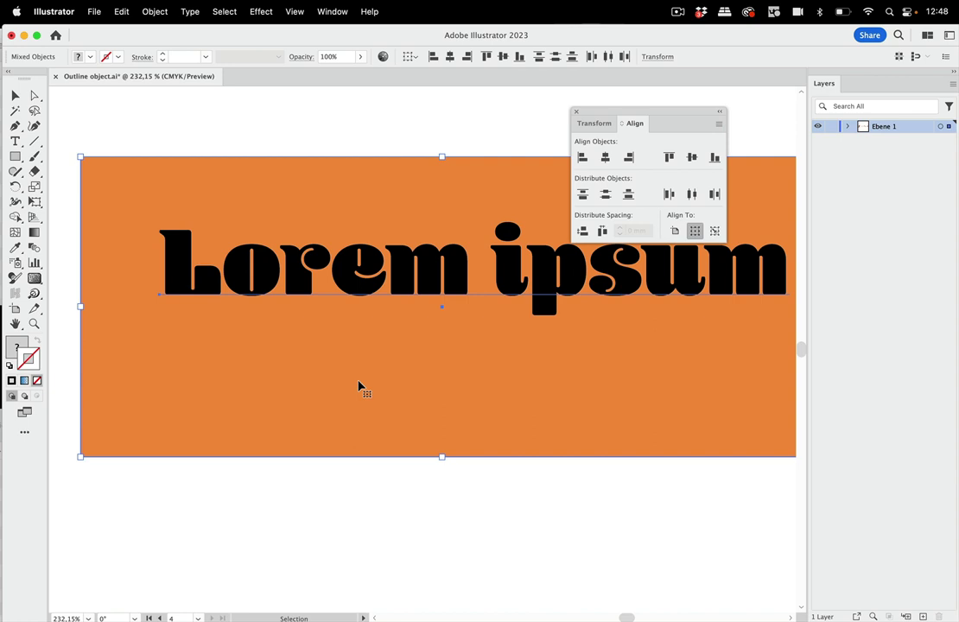
# - Set Align to Glyph Bounds for Point Text and re-centre the text vertically on the rectangle
pyautogui.click(718, 125)
pyautogui.moveTo(743, 182)
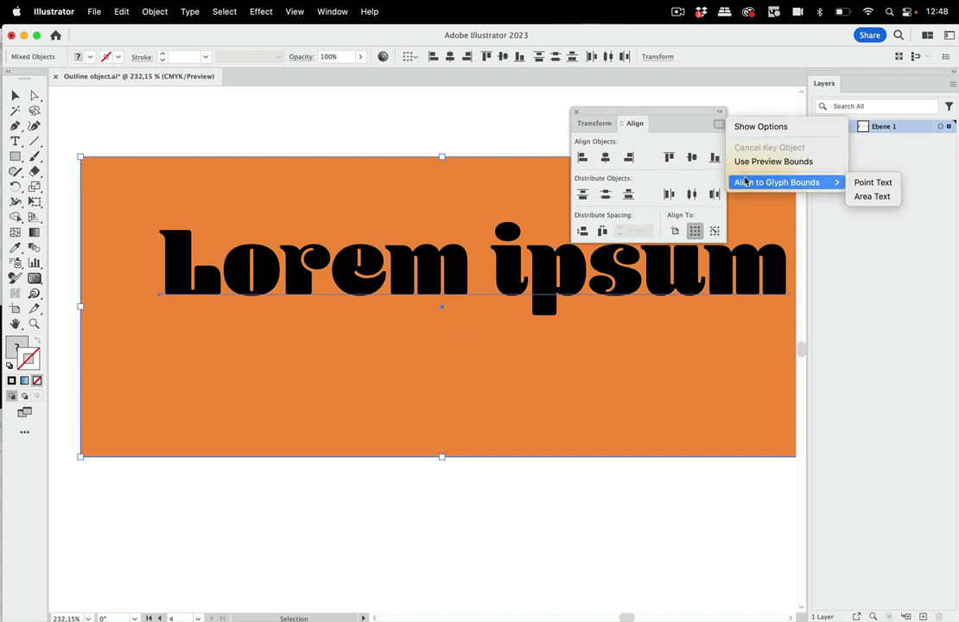
pyautogui.click(867, 183)
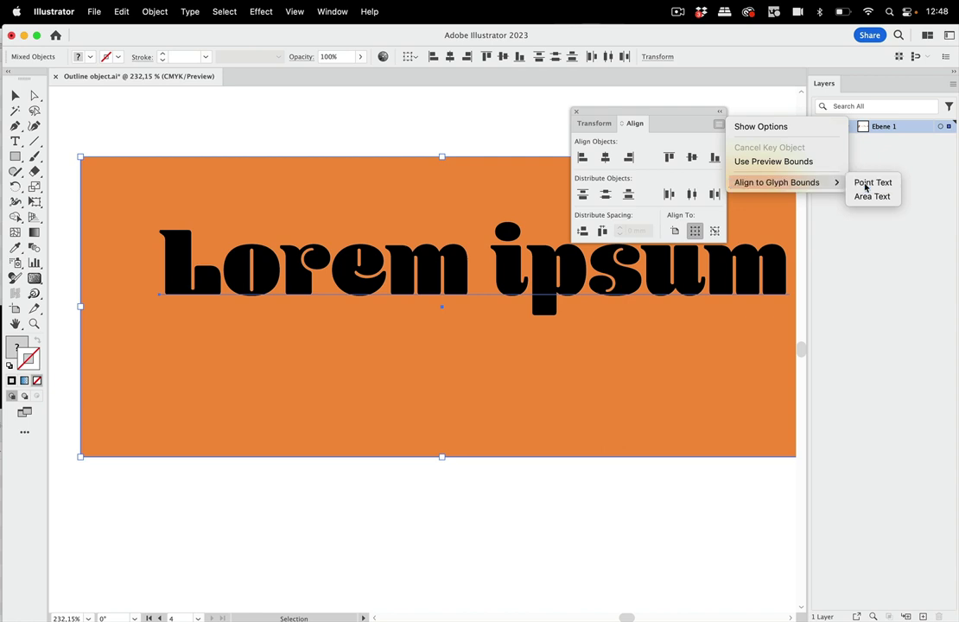
pyautogui.click(691, 157)
pyautogui.click(356, 125)
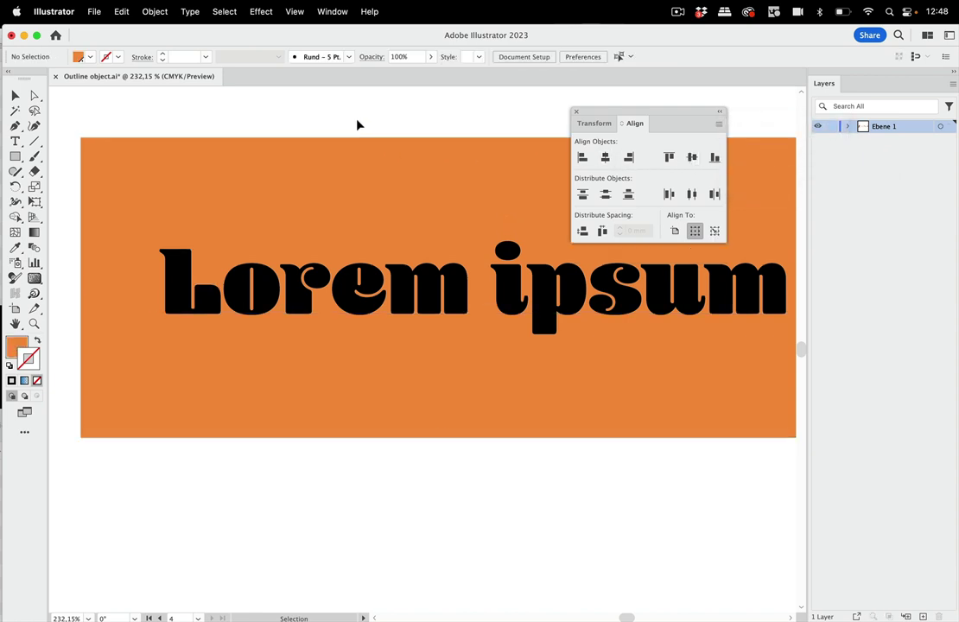
pyautogui.click(393, 308)
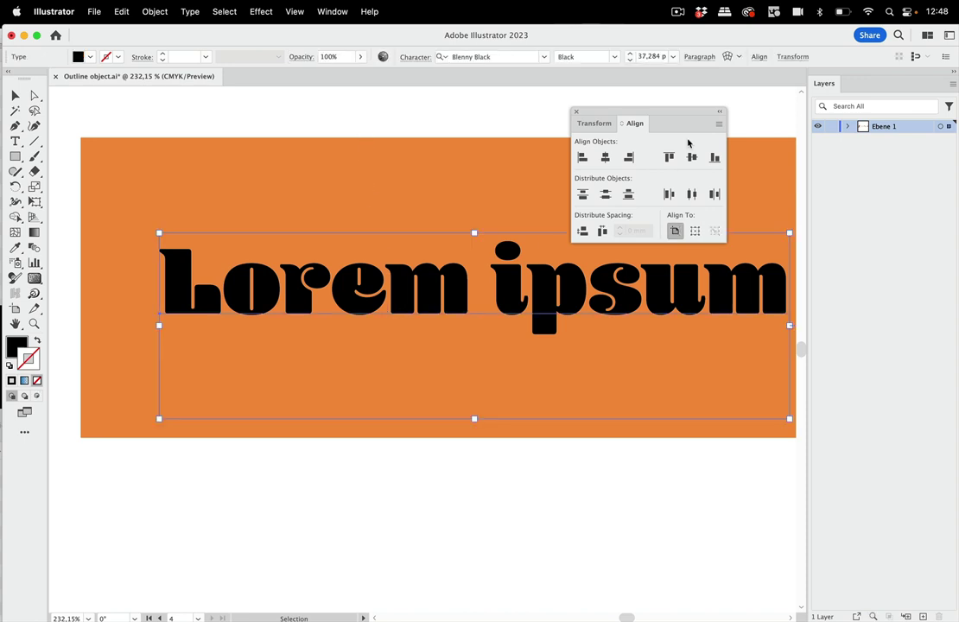
# - Recheck the Point Text glyph bounds option, move the Align panel below the artboard, and reselect the text
pyautogui.click(719, 125)
pyautogui.press('Down')
pyautogui.press('Down')
pyautogui.press('Down')
pyautogui.press('Right')
pyautogui.press('Return')
pyautogui.moveTo(620, 123); pyautogui.dragTo(603, 507)
pyautogui.click(443, 494)
pyautogui.moveTo(446, 406); pyautogui.dragTo(434, 380)
pyautogui.click(527, 281)
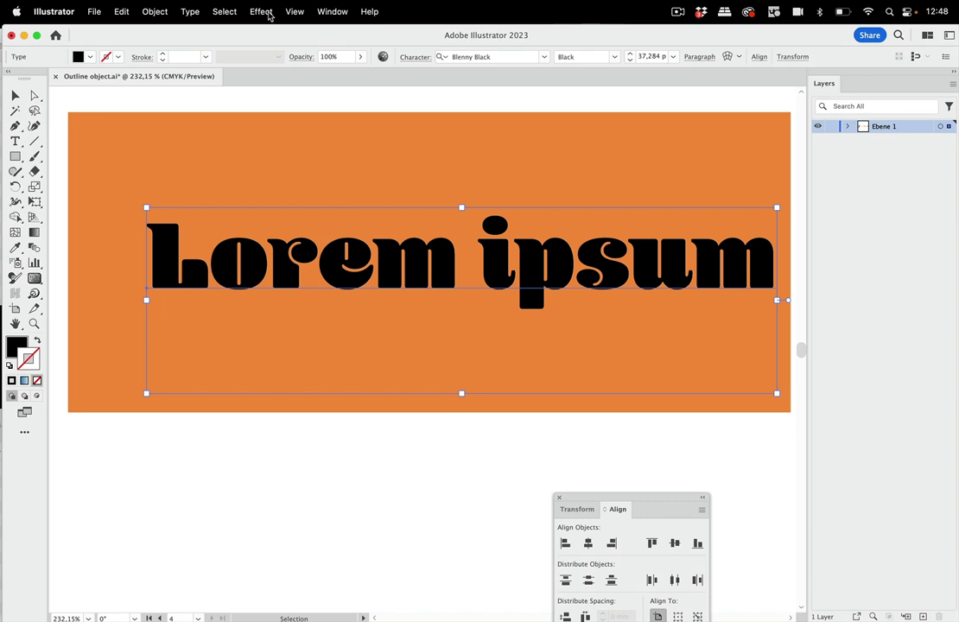
# - Apply the Path > Outline Object effect to the 'Lorem ipsum' text
pyautogui.click(268, 13)
pyautogui.moveTo(286, 163)
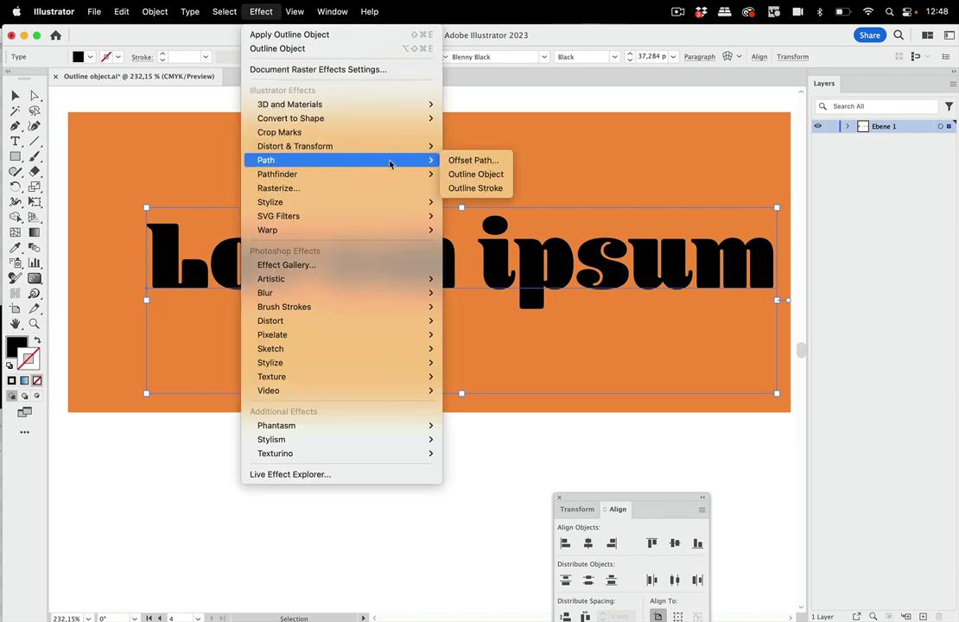
pyautogui.click(490, 177)
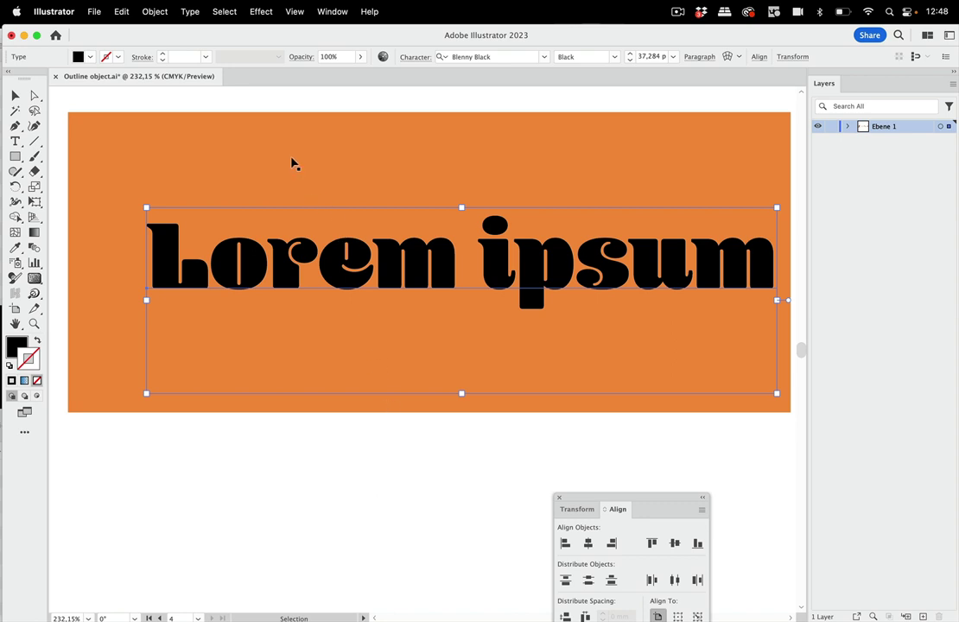
# - Enable Use Preview Bounds in the General preferences so the text box hugs the letters
pyautogui.click(55, 12)
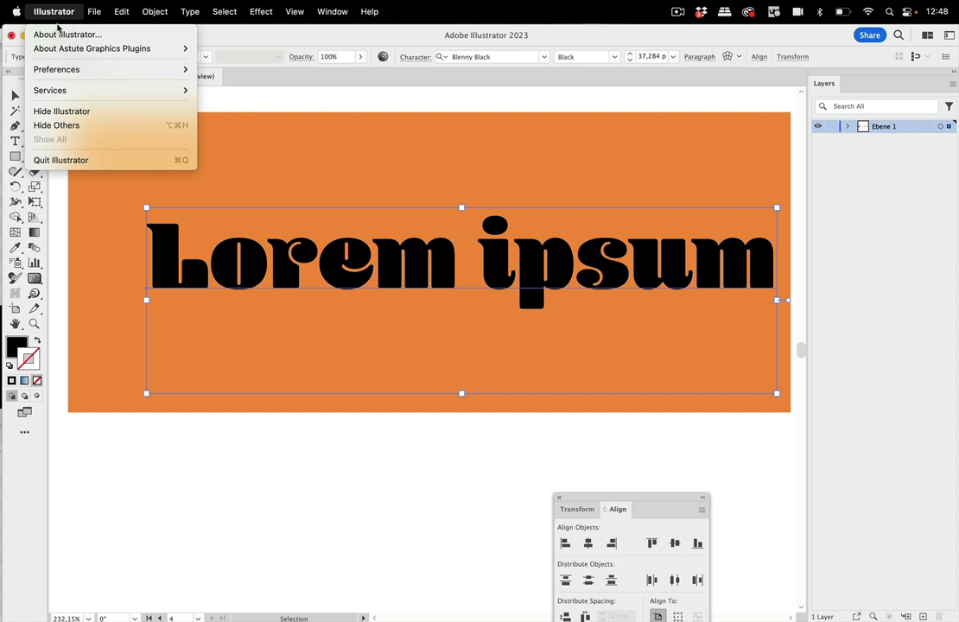
pyautogui.moveTo(151, 69)
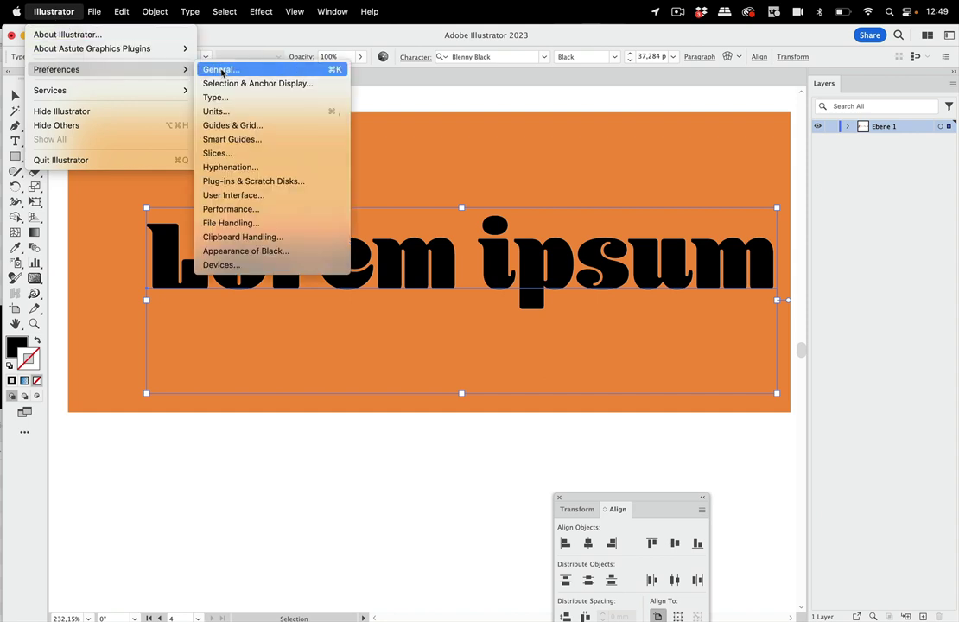
pyautogui.click(222, 70)
pyautogui.click(595, 378)
pyautogui.click(711, 518)
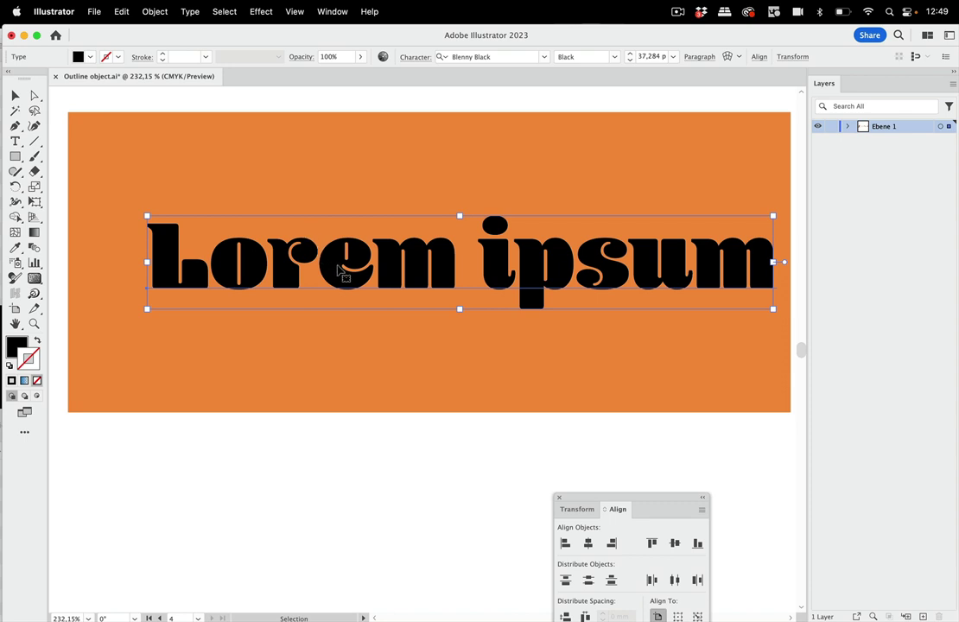
pyautogui.doubleClick(342, 274)
pyautogui.moveTo(268, 259); pyautogui.dragTo(609, 263)
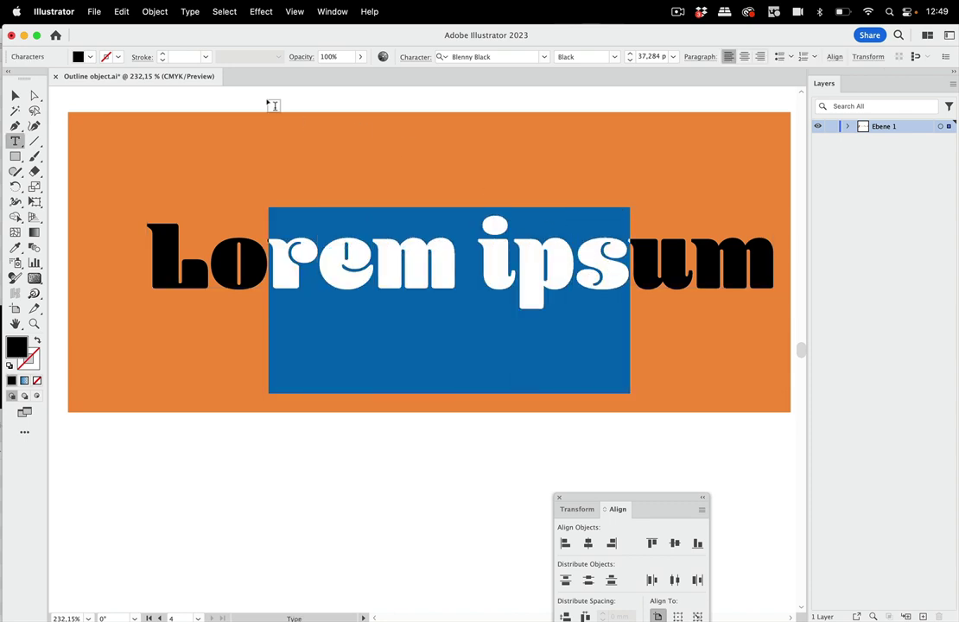
pyautogui.click(14, 95)
pyautogui.click(134, 105)
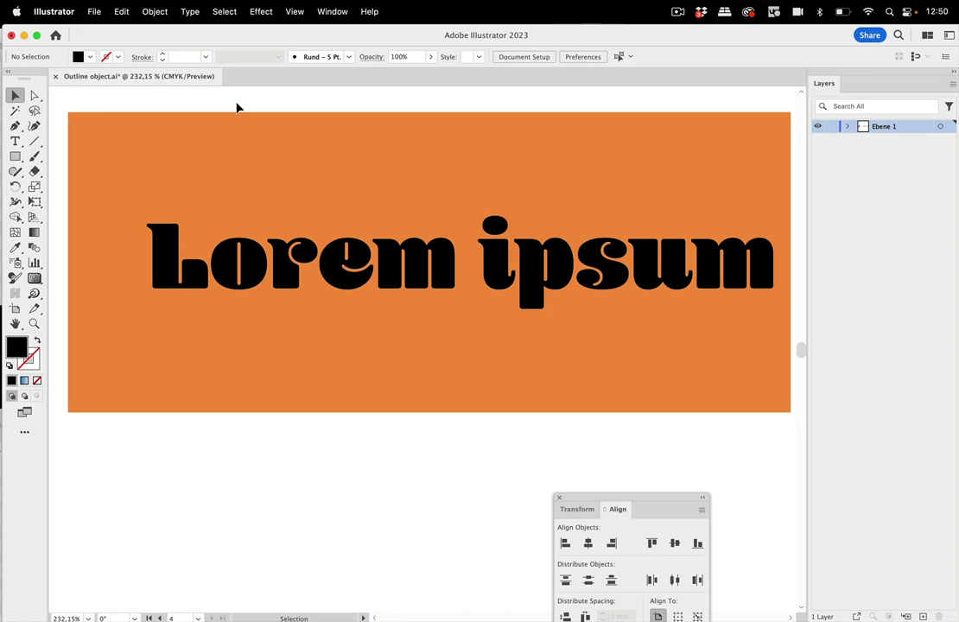
pyautogui.click(300, 271)
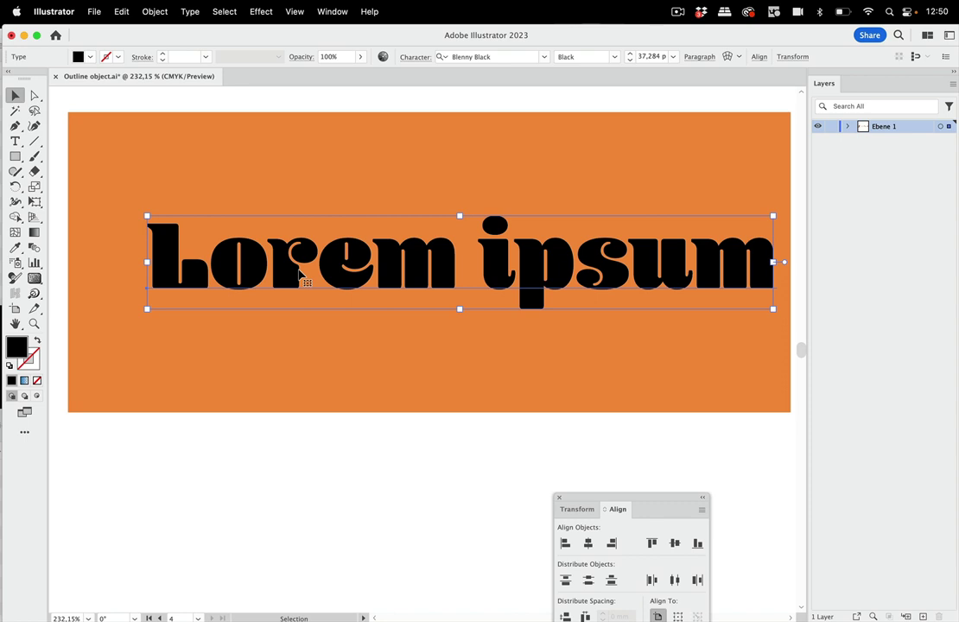
pyautogui.press('super+shift+2')
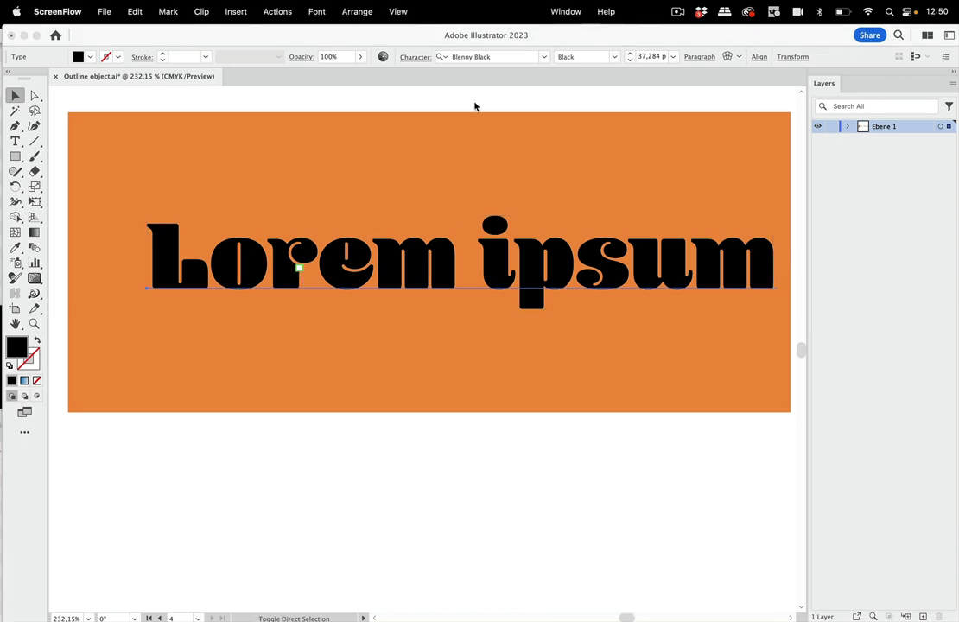